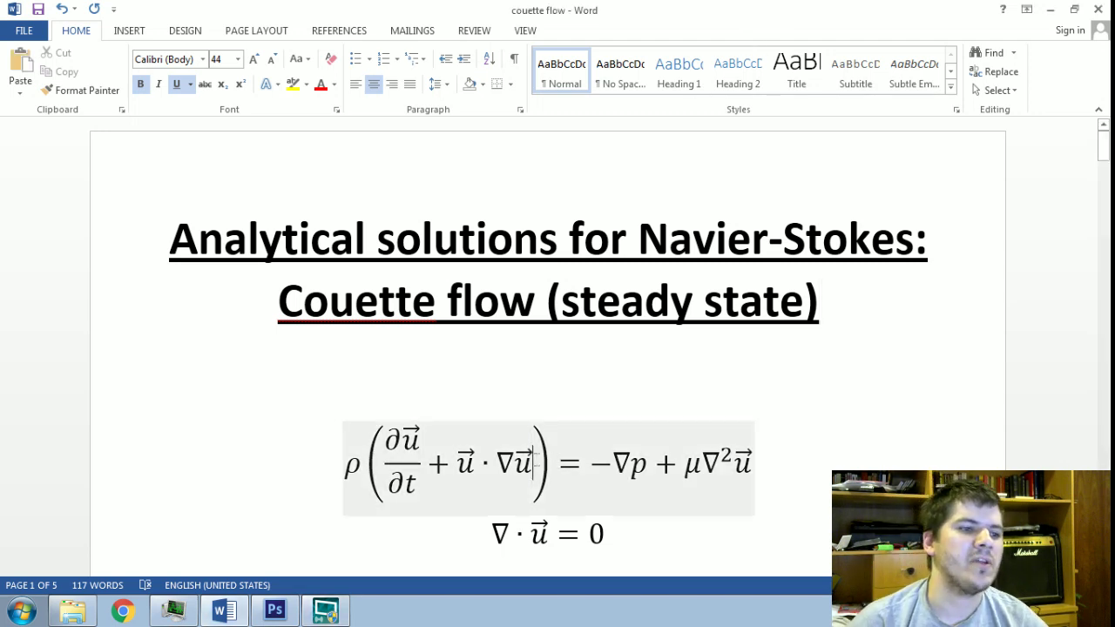
# Inspect the u vector after the gradient in the Navier-Stokes equation
pyautogui.click(520, 462)
pyautogui.doubleClick(520, 462)
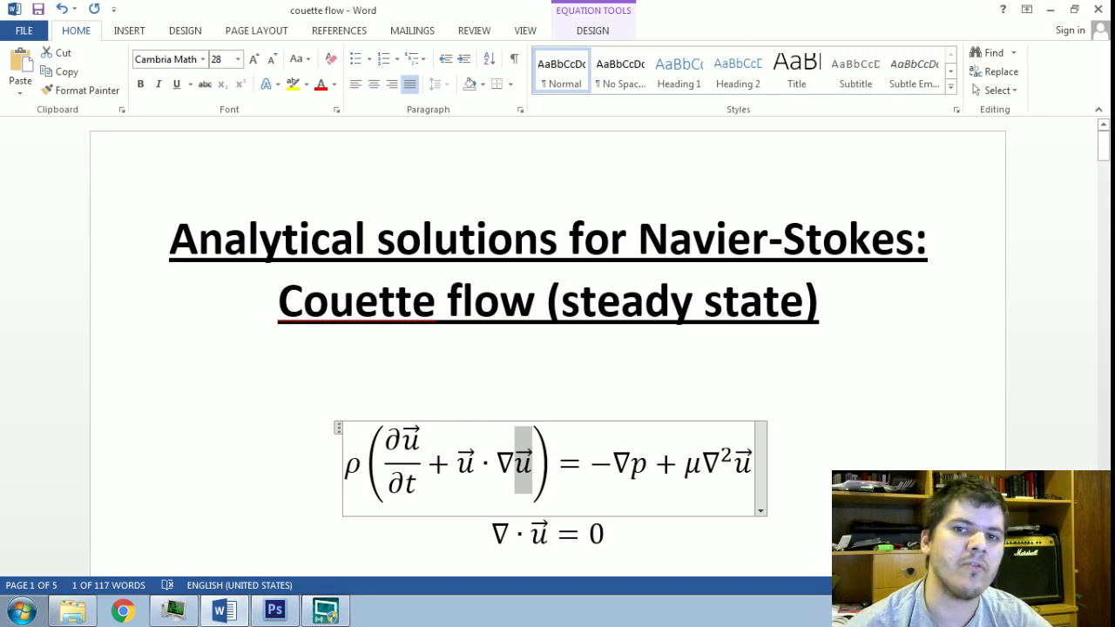
pyautogui.click(597, 451)
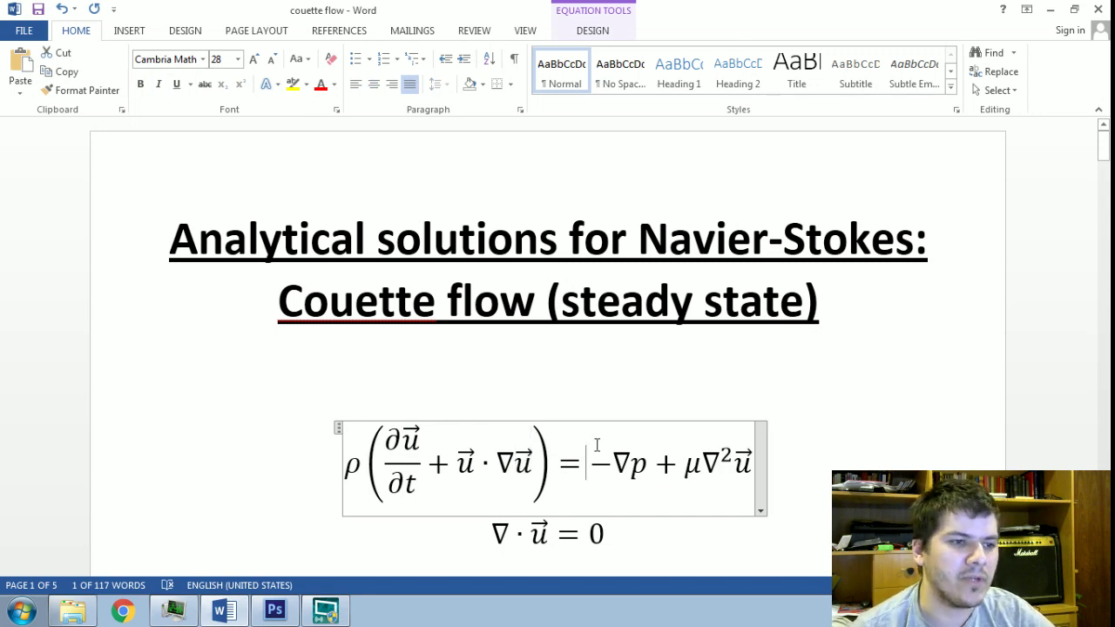
pyautogui.click(572, 385)
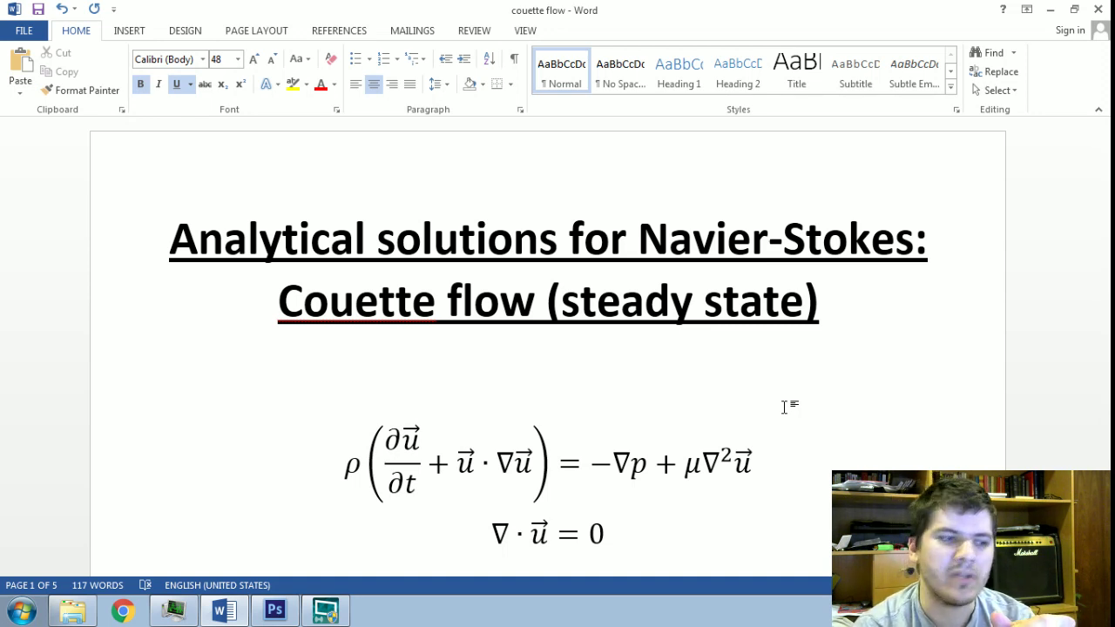
# Select 'Couette flow' in the title, then move to the blank Photoshop canvas
pyautogui.moveTo(270, 300); pyautogui.dragTo(555, 340)
pyautogui.click(556, 350)
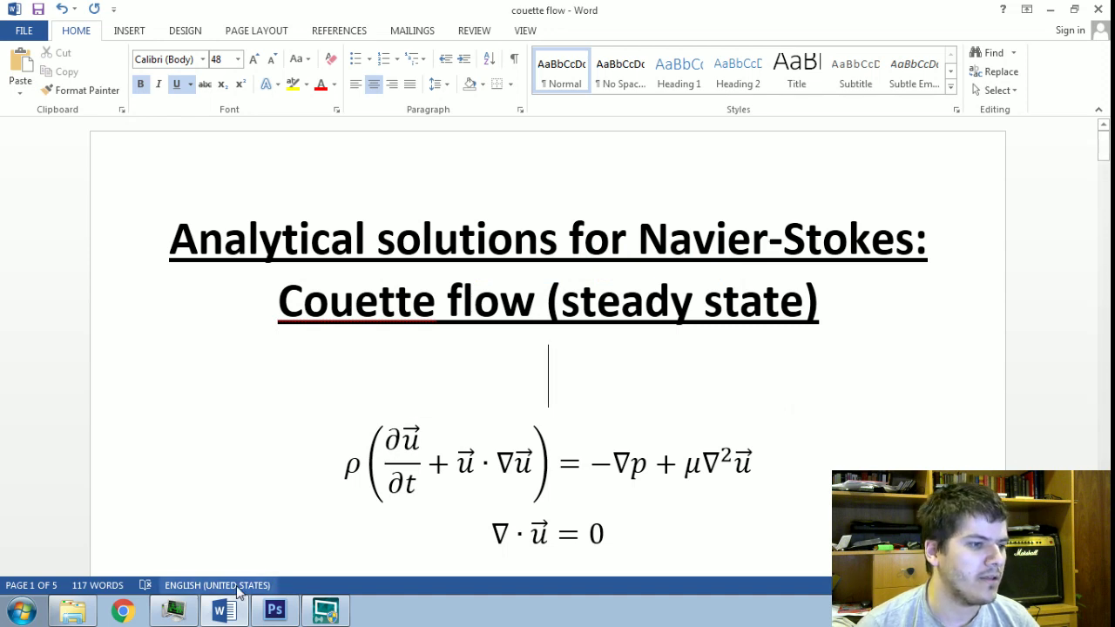
pyautogui.click(274, 610)
# Brush two straight parallel horizontal walls across the canvas
pyautogui.click(191, 244)
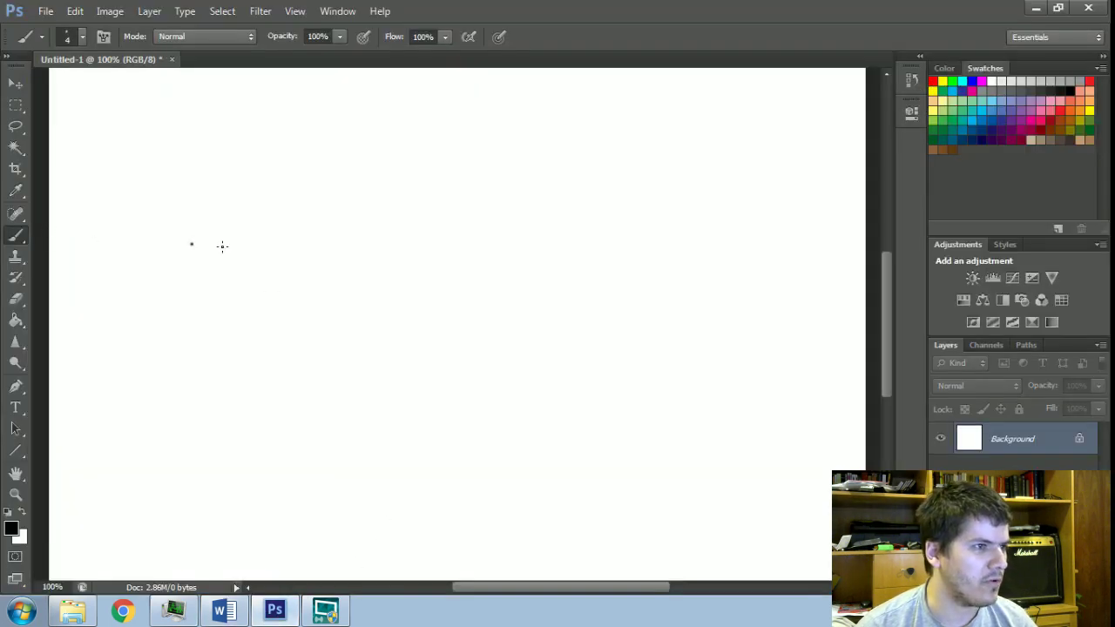
pyautogui.keyDown('shift'); pyautogui.click(670, 247); pyautogui.keyUp('shift')
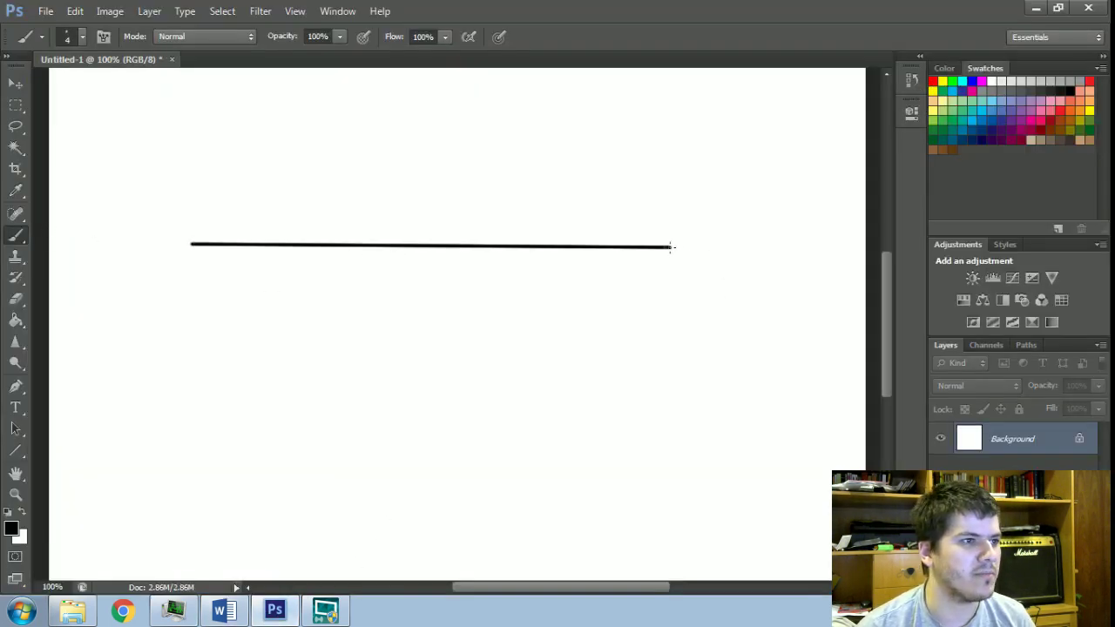
pyautogui.click(181, 417)
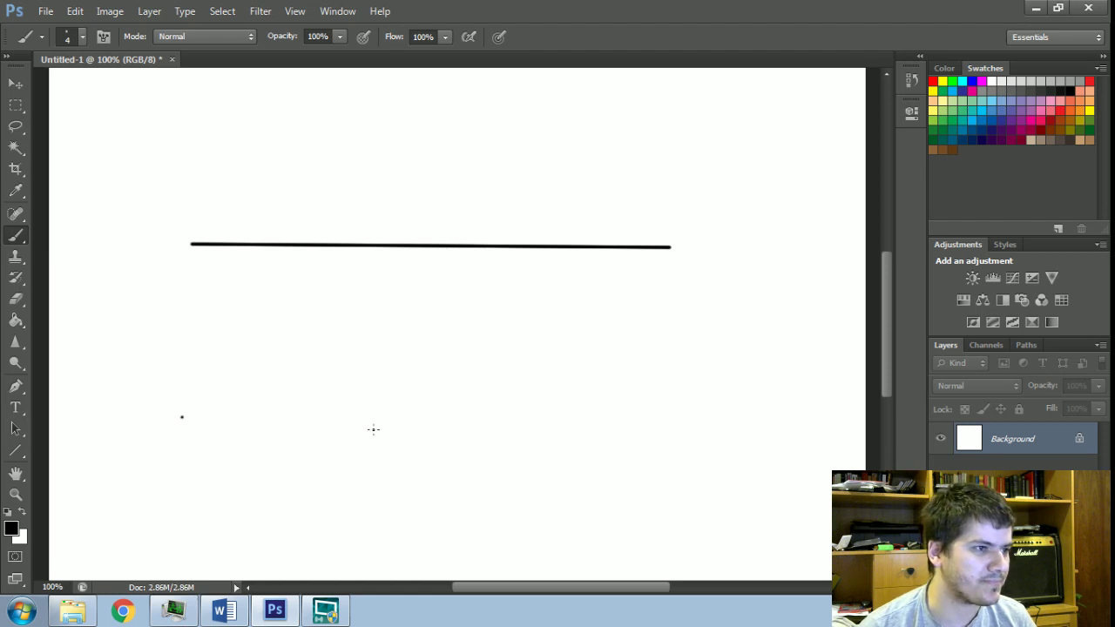
pyautogui.keyDown('shift'); pyautogui.click(663, 421); pyautogui.keyUp('shift')
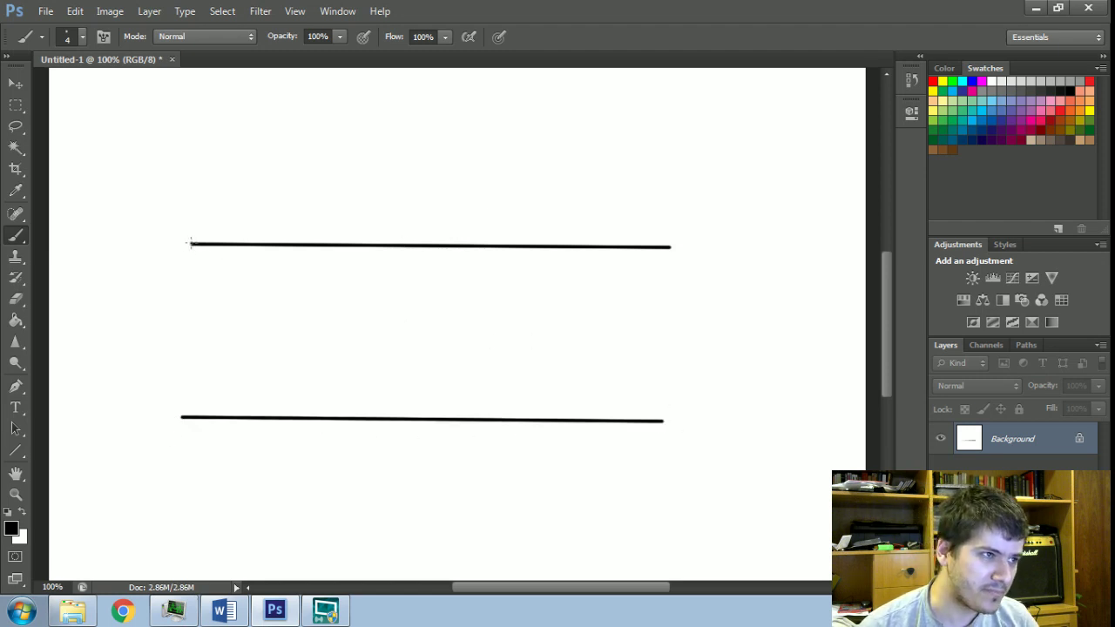
# Add a vertical height mark labelled h, brace-like cut edges at both ends and a left arrow
pyautogui.moveTo(600, 233); pyautogui.dragTo(598, 428)
pyautogui.moveTo(598, 234); pyautogui.dragTo(613, 256)
pyautogui.moveTo(624, 299)
pyautogui.mouseDown()
pyautogui.moveTo(624, 335)
pyautogui.moveTo(634, 322)
pyautogui.moveTo(640, 342)
pyautogui.moveTo(623, 342)
pyautogui.mouseUp()
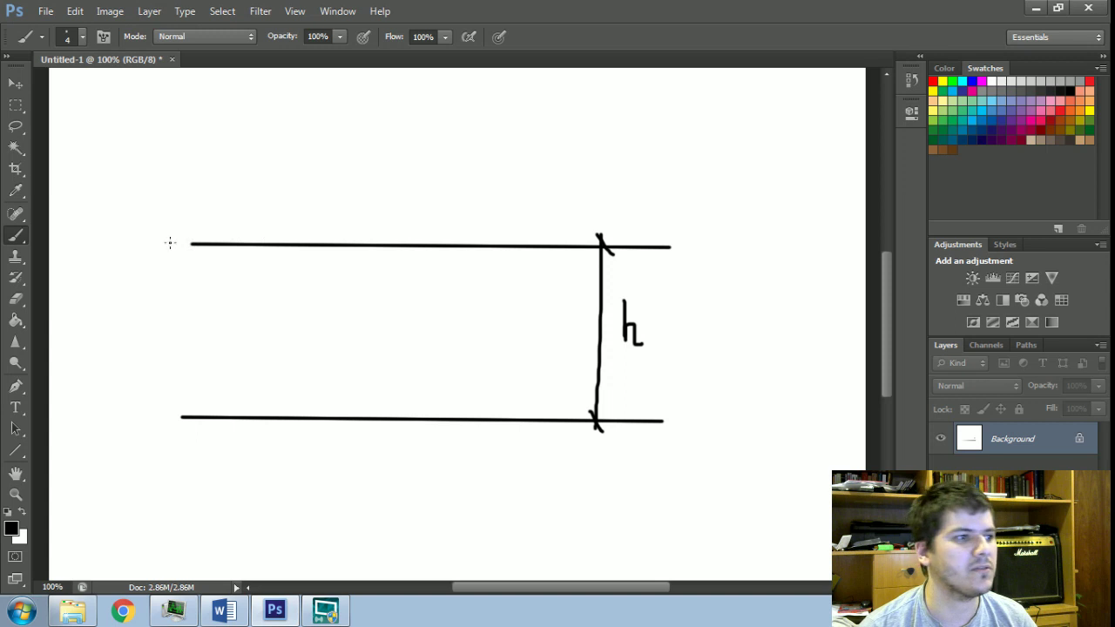
pyautogui.moveTo(181, 216); pyautogui.dragTo(179, 440)
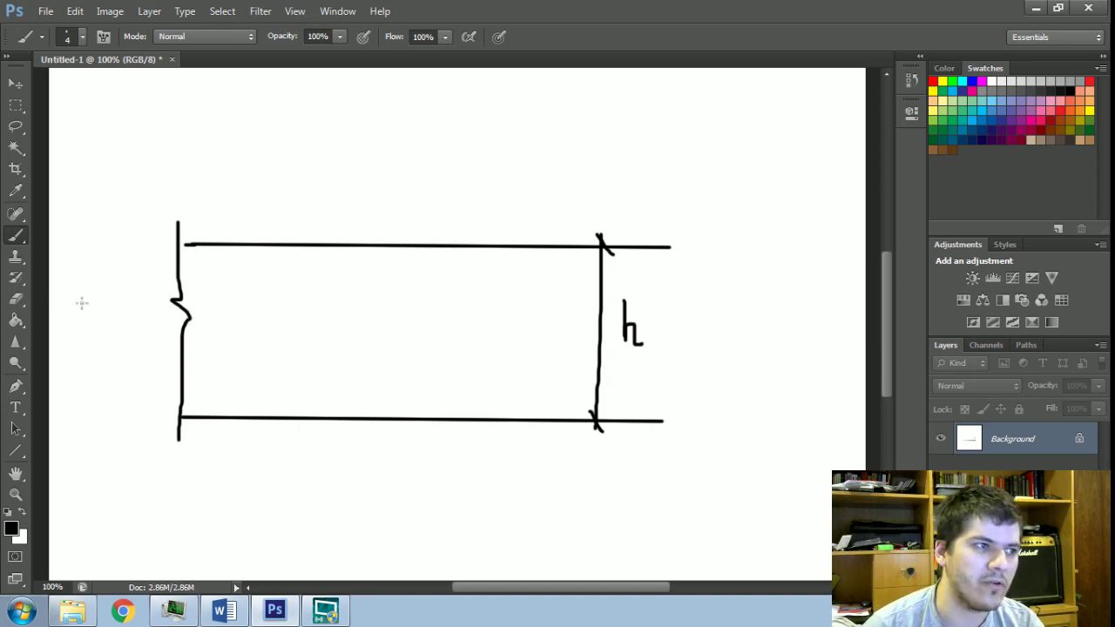
pyautogui.moveTo(157, 352)
pyautogui.mouseDown()
pyautogui.moveTo(117, 353)
pyautogui.moveTo(122, 361)
pyautogui.mouseUp()
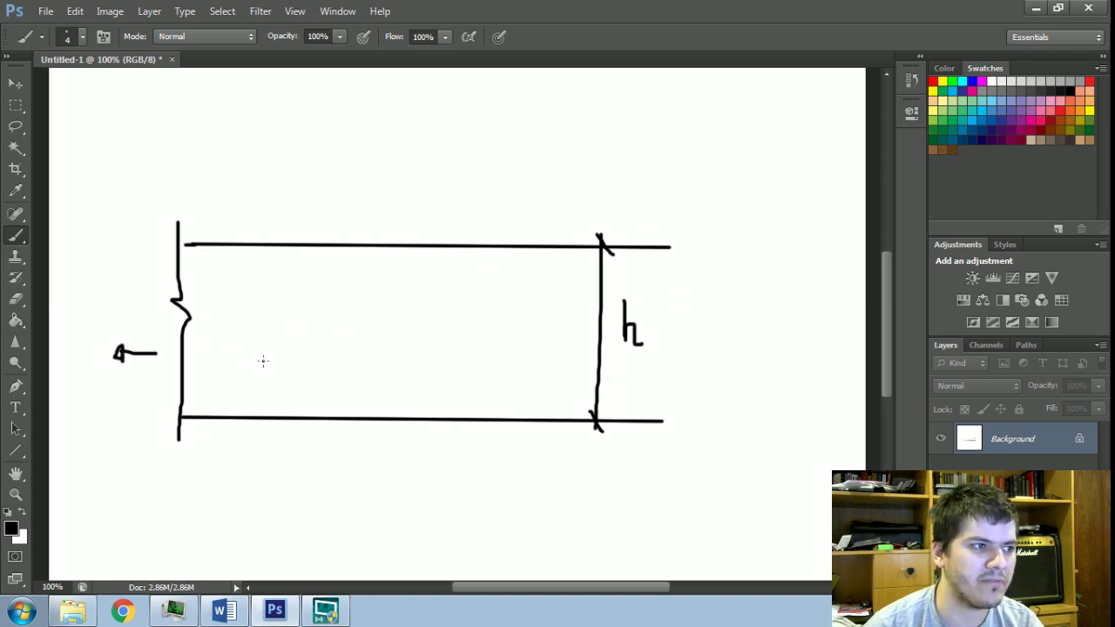
pyautogui.moveTo(676, 230)
pyautogui.mouseDown()
pyautogui.moveTo(674, 451)
pyautogui.moveTo(678, 422)
pyautogui.mouseUp()
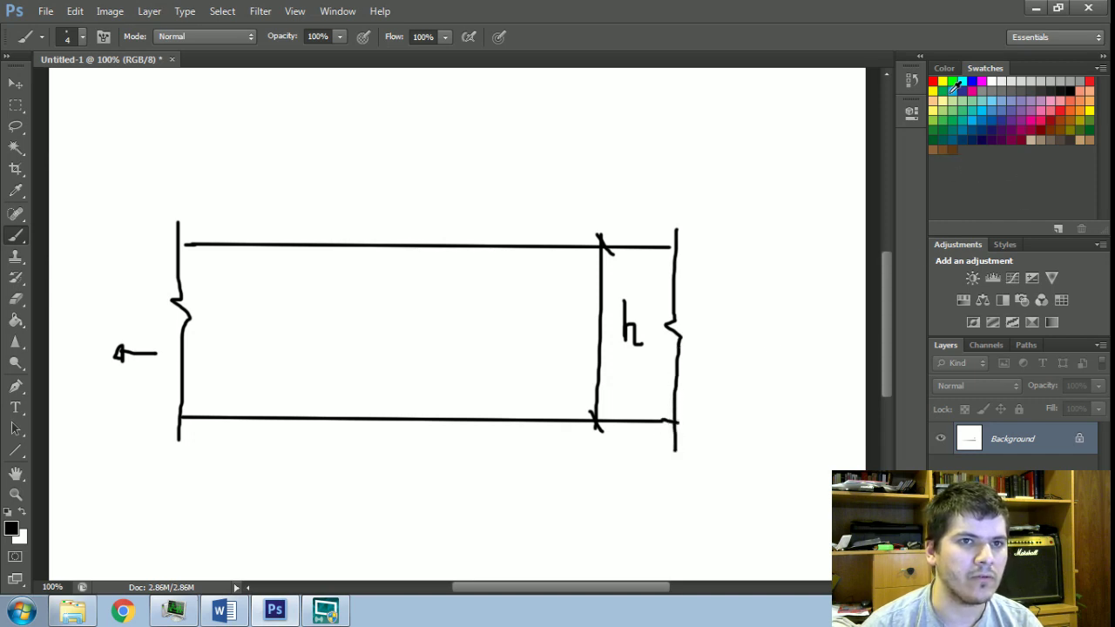
pyautogui.click(958, 87)
# Brush the blue ρ, μ fluid label and a black u = 0 label on the bottom wall
pyautogui.click(966, 123)
pyautogui.moveTo(382, 254)
pyautogui.mouseDown()
pyautogui.moveTo(331, 179)
pyautogui.moveTo(316, 131)
pyautogui.moveTo(304, 166)
pyautogui.moveTo(391, 144)
pyautogui.mouseUp()
pyautogui.click(1065, 87)
pyautogui.moveTo(426, 420)
pyautogui.mouseDown()
pyautogui.moveTo(446, 489)
pyautogui.moveTo(467, 505)
pyautogui.moveTo(481, 489)
pyautogui.moveTo(486, 505)
pyautogui.moveTo(484, 478)
pyautogui.moveTo(510, 500)
pyautogui.moveTo(538, 500)
pyautogui.moveTo(526, 488)
pyautogui.mouseUp()
pyautogui.moveTo(514, 477)
pyautogui.mouseDown()
pyautogui.moveTo(551, 479)
pyautogui.moveTo(542, 484)
pyautogui.mouseUp()
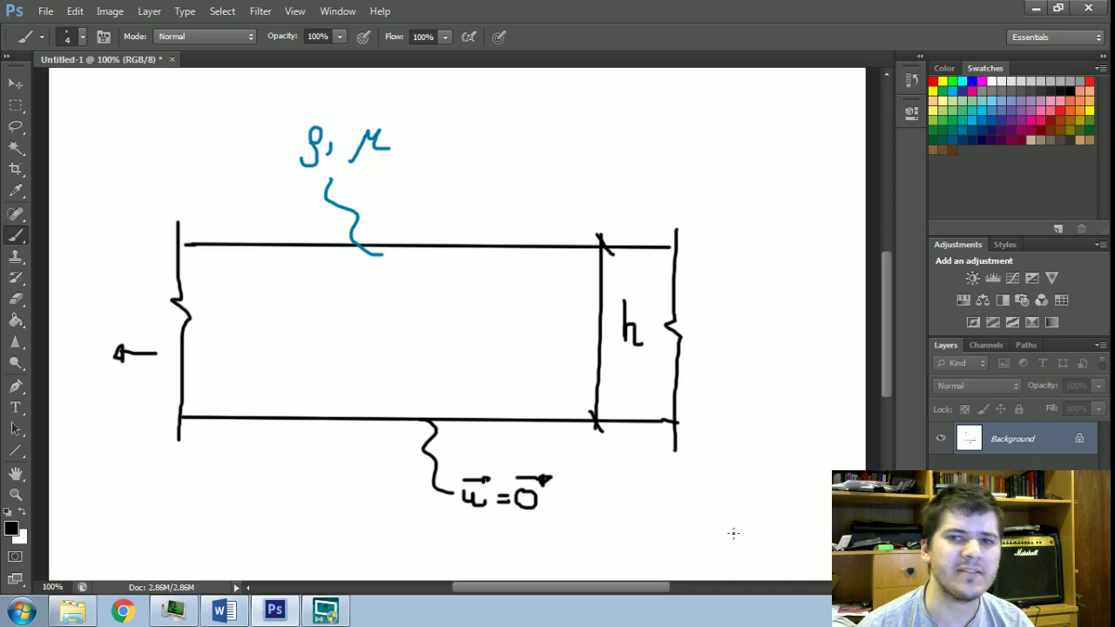
# Label the top wall u = (U0, 0) with an arrow showing it moving right
pyautogui.moveTo(450, 244); pyautogui.dragTo(529, 183)
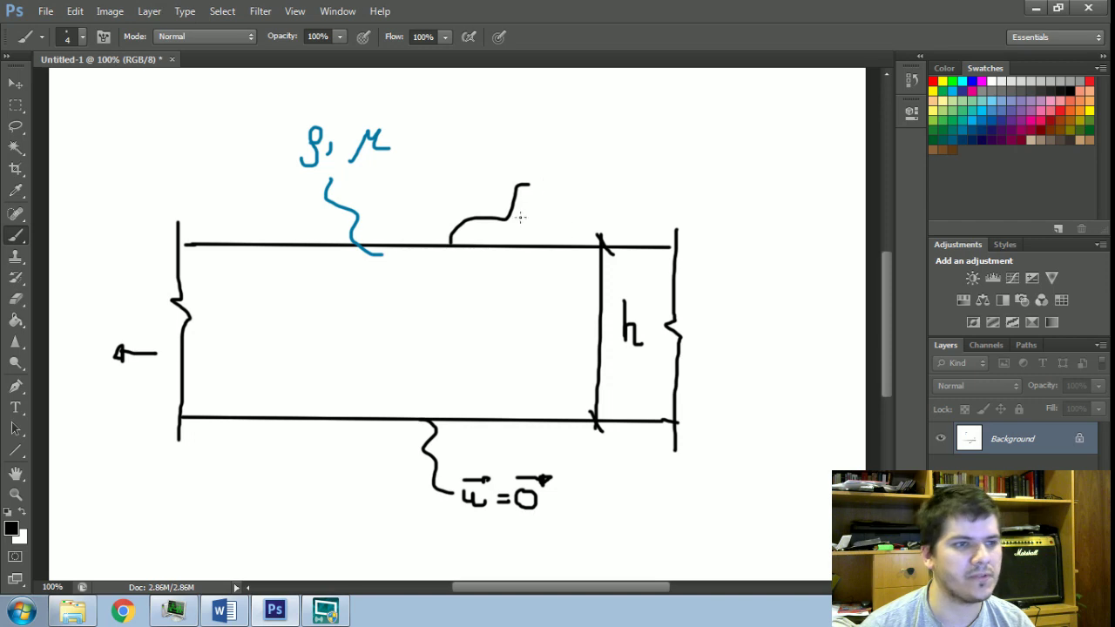
pyautogui.moveTo(690, 246)
pyautogui.mouseDown()
pyautogui.moveTo(779, 241)
pyautogui.moveTo(768, 249)
pyautogui.mouseUp()
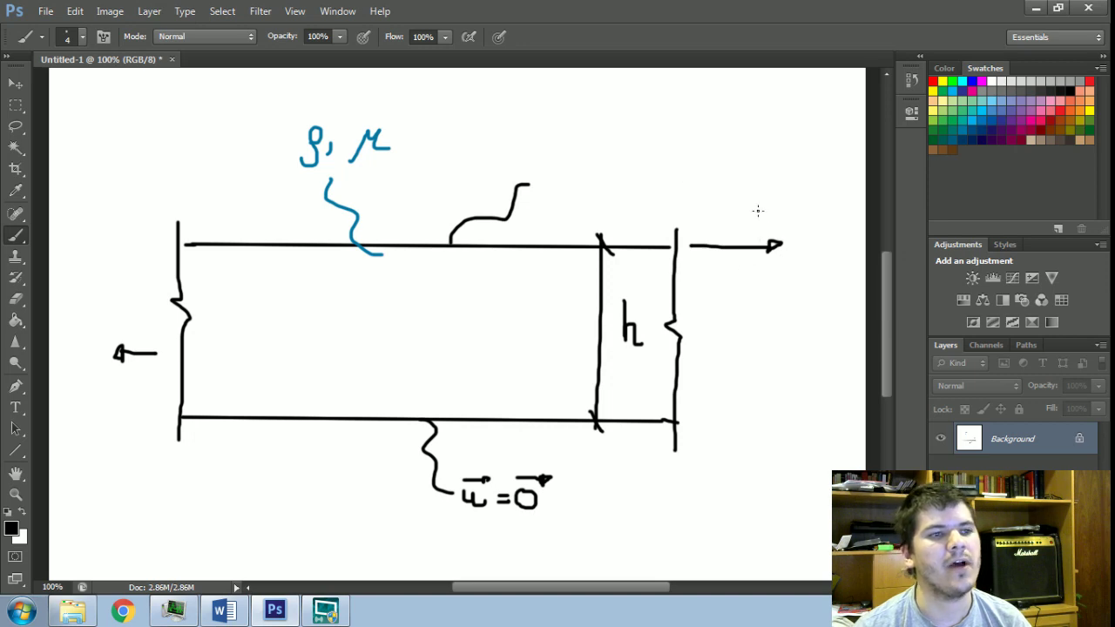
pyautogui.moveTo(535, 173)
pyautogui.mouseDown()
pyautogui.moveTo(550, 186)
pyautogui.moveTo(571, 154)
pyautogui.moveTo(559, 159)
pyautogui.moveTo(600, 192)
pyautogui.moveTo(624, 186)
pyautogui.moveTo(629, 167)
pyautogui.moveTo(646, 191)
pyautogui.moveTo(682, 172)
pyautogui.moveTo(672, 164)
pyautogui.moveTo(687, 185)
pyautogui.mouseUp()
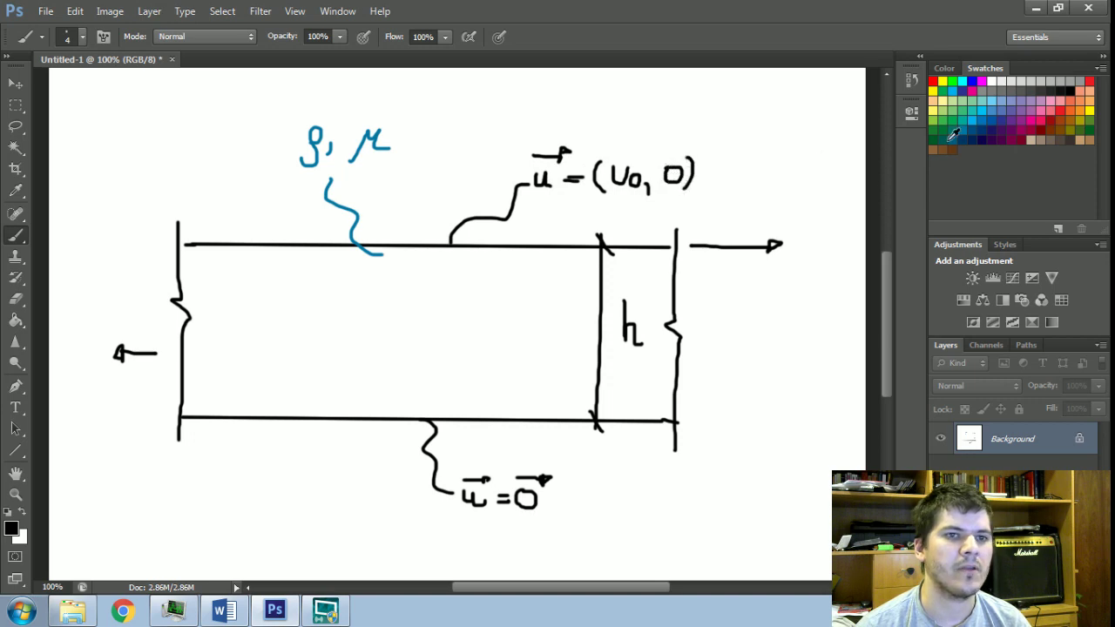
pyautogui.click(941, 80)
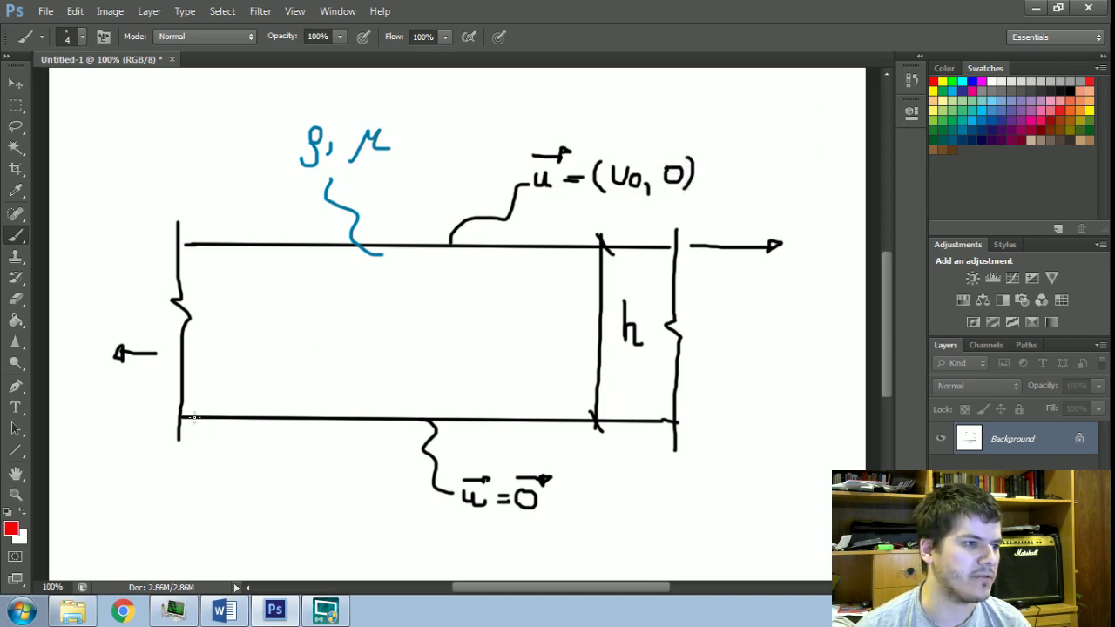
# Brush red x and y axes from origin 0 at the lower-left corner, plus a light-blue bottom-wall dot
pyautogui.moveTo(197, 415)
pyautogui.mouseDown()
pyautogui.moveTo(191, 361)
pyautogui.moveTo(213, 335)
pyautogui.moveTo(199, 365)
pyautogui.mouseUp()
pyautogui.moveTo(199, 415)
pyautogui.mouseDown()
pyautogui.moveTo(262, 414)
pyautogui.moveTo(252, 423)
pyautogui.moveTo(273, 440)
pyautogui.moveTo(187, 427)
pyautogui.moveTo(195, 440)
pyautogui.moveTo(199, 423)
pyautogui.mouseUp()
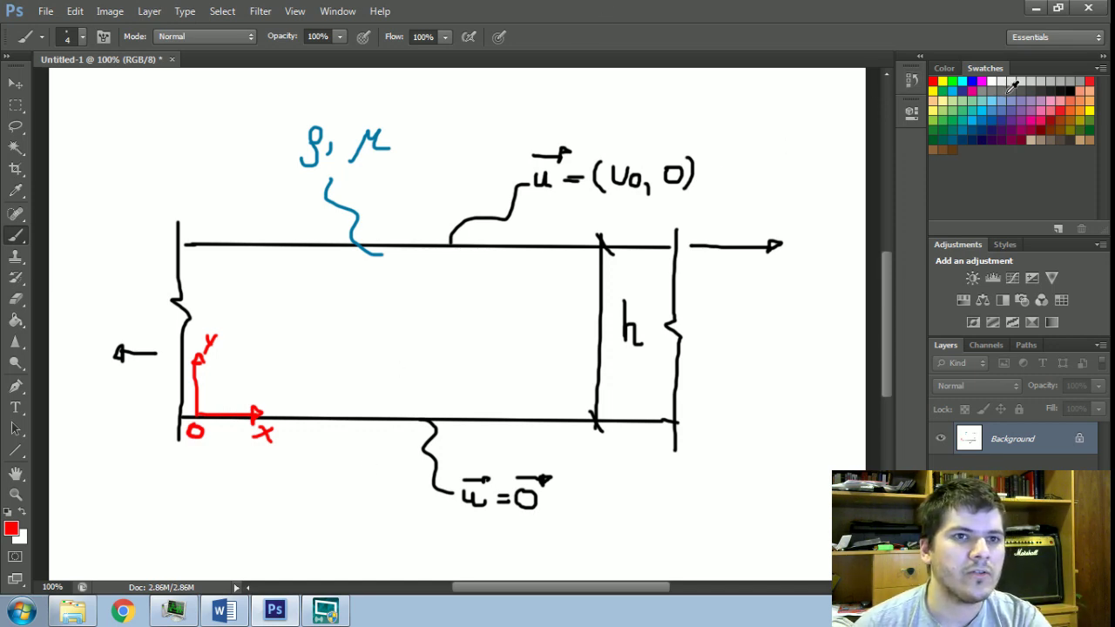
pyautogui.click(959, 83)
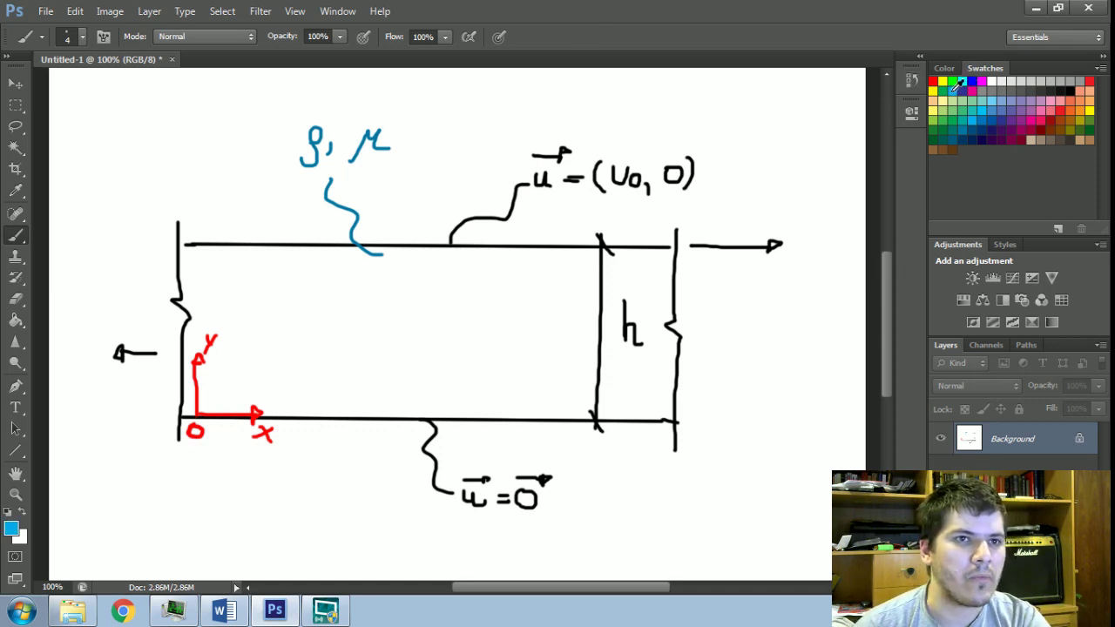
pyautogui.click(369, 419)
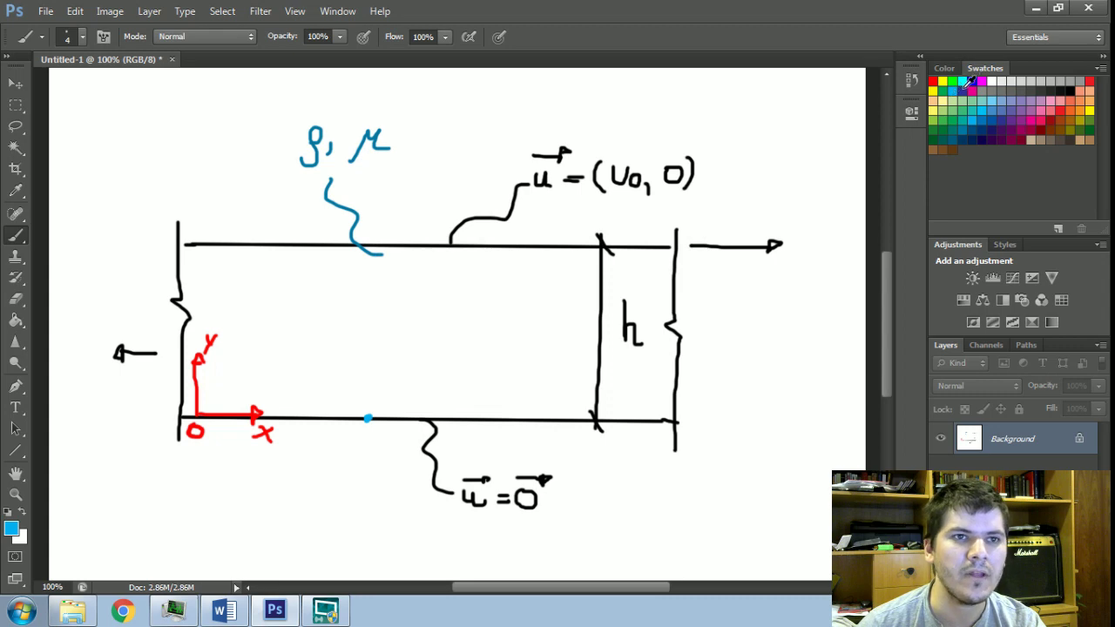
# Draw the dark-blue linear velocity profile with three horizontal velocity arrows inside it
pyautogui.click(972, 129)
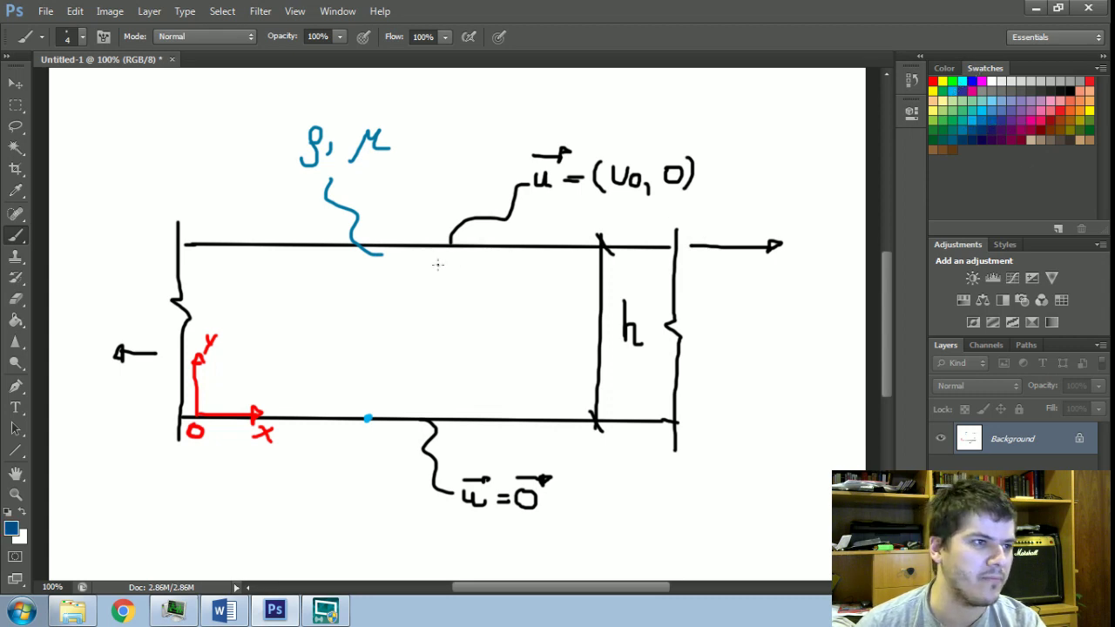
pyautogui.moveTo(360, 248)
pyautogui.mouseDown()
pyautogui.moveTo(364, 419)
pyautogui.moveTo(415, 333)
pyautogui.moveTo(484, 253)
pyautogui.moveTo(364, 252)
pyautogui.mouseUp()
pyautogui.moveTo(470, 240)
pyautogui.mouseDown()
pyautogui.moveTo(489, 247)
pyautogui.moveTo(479, 255)
pyautogui.mouseUp()
pyautogui.moveTo(359, 380); pyautogui.dragTo(377, 379)
pyautogui.moveTo(365, 336); pyautogui.dragTo(396, 326)
pyautogui.moveTo(359, 288)
pyautogui.mouseDown()
pyautogui.moveTo(433, 288)
pyautogui.moveTo(427, 300)
pyautogui.mouseUp()
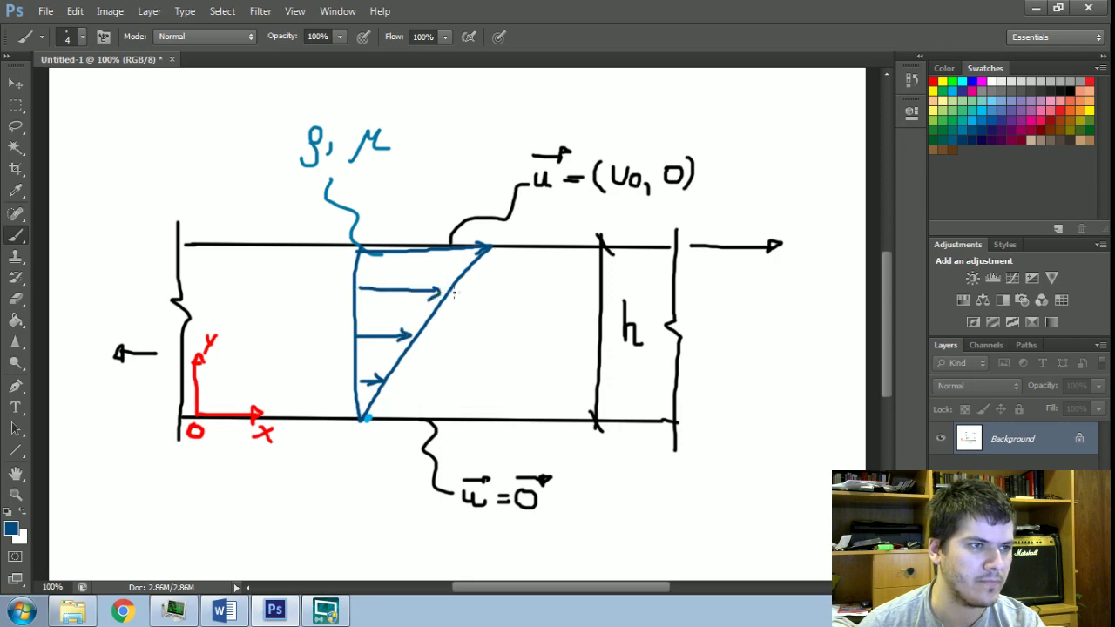
# Label the profile U0 at the top and 0 at the bottom, and add a leader for the pressure note
pyautogui.moveTo(492, 247); pyautogui.dragTo(509, 279)
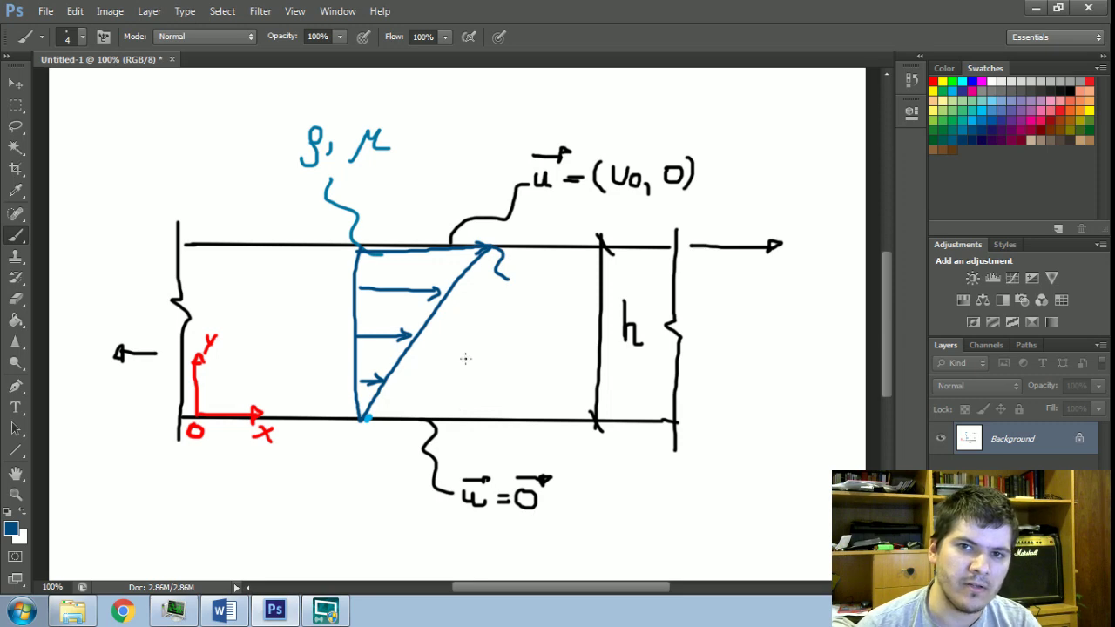
pyautogui.moveTo(503, 289)
pyautogui.mouseDown()
pyautogui.moveTo(505, 311)
pyautogui.moveTo(519, 291)
pyautogui.moveTo(519, 309)
pyautogui.moveTo(525, 301)
pyautogui.mouseUp()
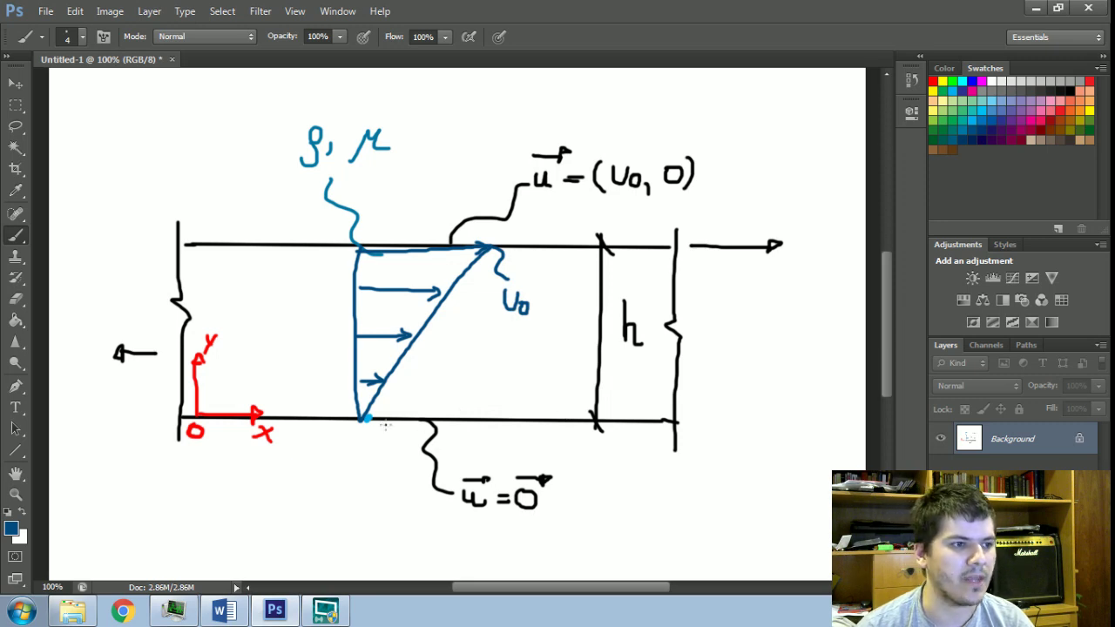
pyautogui.moveTo(345, 444)
pyautogui.mouseDown()
pyautogui.moveTo(348, 459)
pyautogui.moveTo(360, 450)
pyautogui.mouseUp()
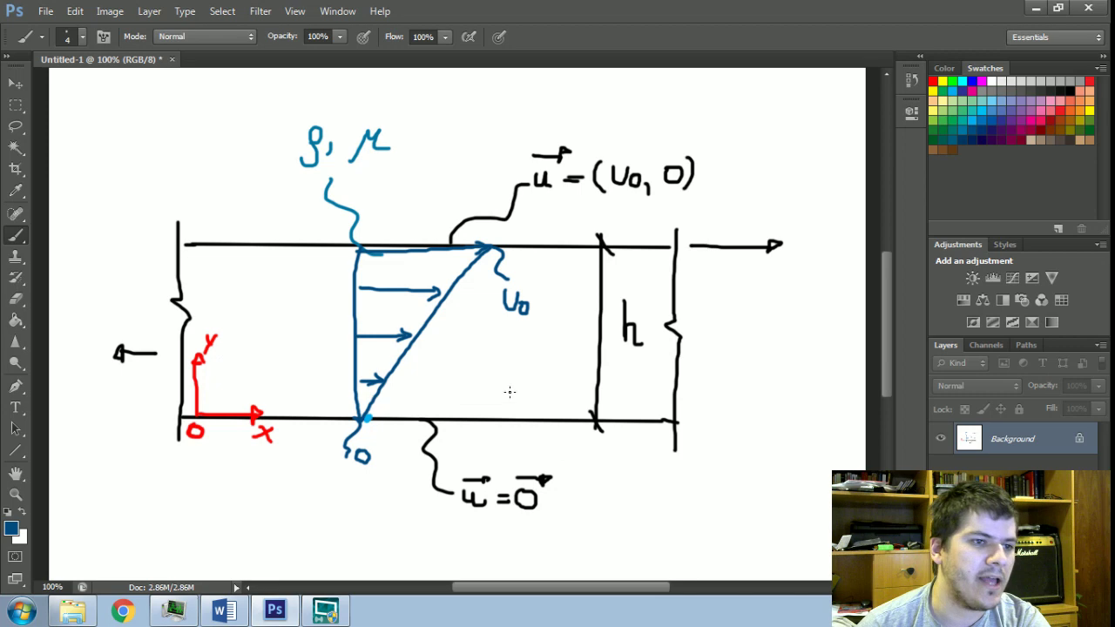
pyautogui.moveTo(622, 415)
pyautogui.mouseDown()
pyautogui.moveTo(621, 474)
pyautogui.moveTo(651, 489)
pyautogui.moveTo(642, 498)
pyautogui.moveTo(654, 515)
pyautogui.moveTo(669, 495)
pyautogui.moveTo(655, 486)
pyautogui.moveTo(644, 500)
pyautogui.moveTo(669, 501)
pyautogui.moveTo(637, 526)
pyautogui.moveTo(667, 520)
pyautogui.moveTo(669, 531)
pyautogui.moveTo(685, 499)
pyautogui.moveTo(692, 506)
pyautogui.moveTo(707, 494)
pyautogui.moveTo(693, 490)
pyautogui.mouseUp()
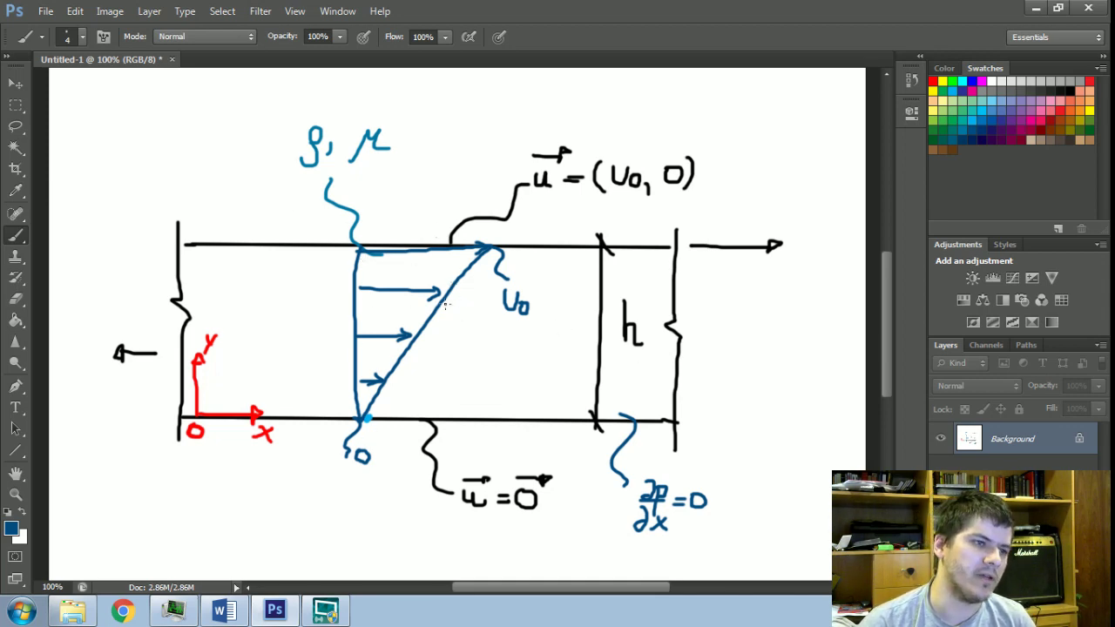
# Write u(y) = ay + b beside the blue velocity profile
pyautogui.moveTo(407, 368)
pyautogui.mouseDown()
pyautogui.moveTo(419, 376)
pyautogui.moveTo(420, 365)
pyautogui.moveTo(421, 392)
pyautogui.moveTo(435, 377)
pyautogui.moveTo(425, 401)
pyautogui.mouseUp()
pyautogui.moveTo(446, 363)
pyautogui.mouseDown()
pyautogui.moveTo(449, 393)
pyautogui.moveTo(468, 372)
pyautogui.moveTo(486, 376)
pyautogui.moveTo(487, 391)
pyautogui.moveTo(493, 382)
pyautogui.moveTo(479, 403)
pyautogui.moveTo(511, 377)
pyautogui.moveTo(506, 390)
pyautogui.moveTo(519, 378)
pyautogui.moveTo(526, 394)
pyautogui.moveTo(527, 380)
pyautogui.moveTo(540, 382)
pyautogui.moveTo(527, 388)
pyautogui.mouseUp()
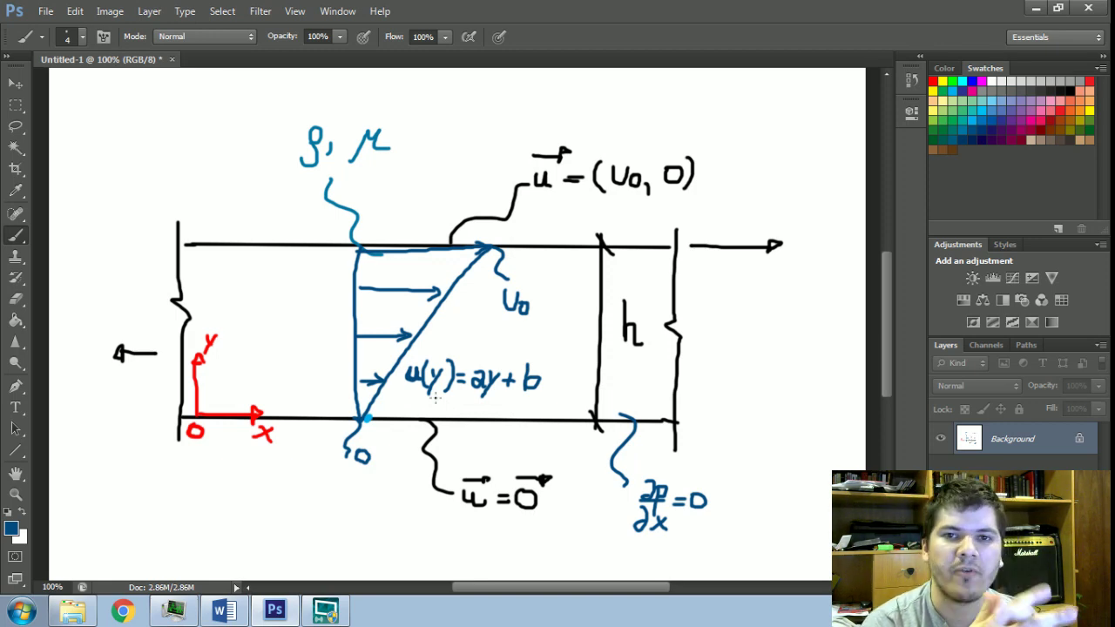
# Return to the couette flow document and inspect the Navier-Stokes momentum equation
pyautogui.click(220, 614)
pyautogui.scroll(-1, 617, 393)
pyautogui.scroll(1, 622, 391)
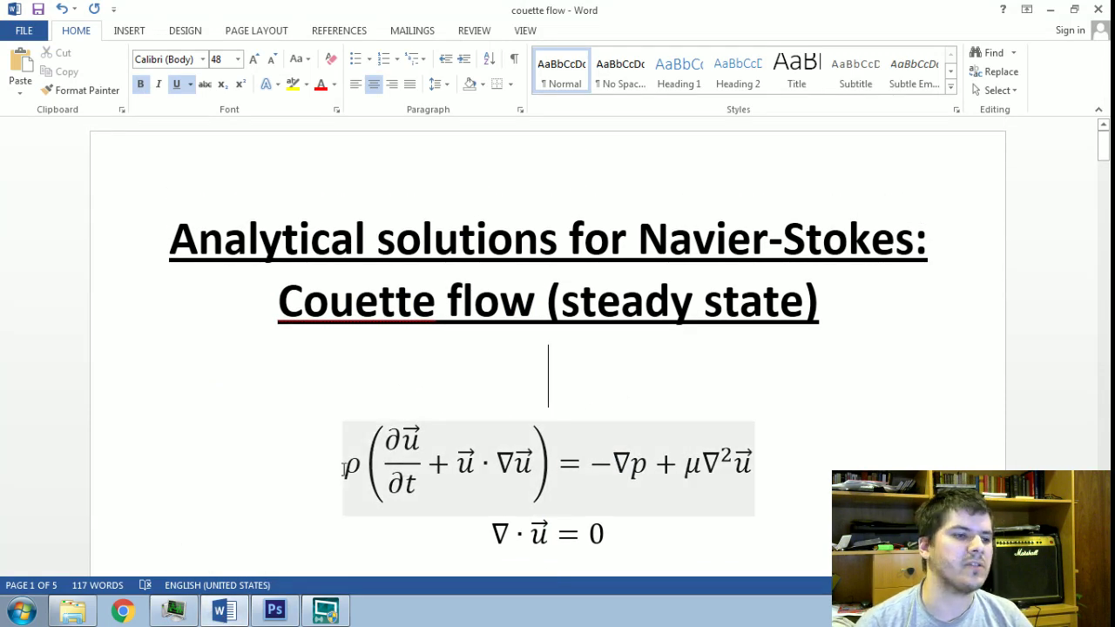
pyautogui.click(358, 465)
pyautogui.click(647, 529)
pyautogui.scroll(-3, 642, 517)
pyautogui.scroll(1, 643, 518)
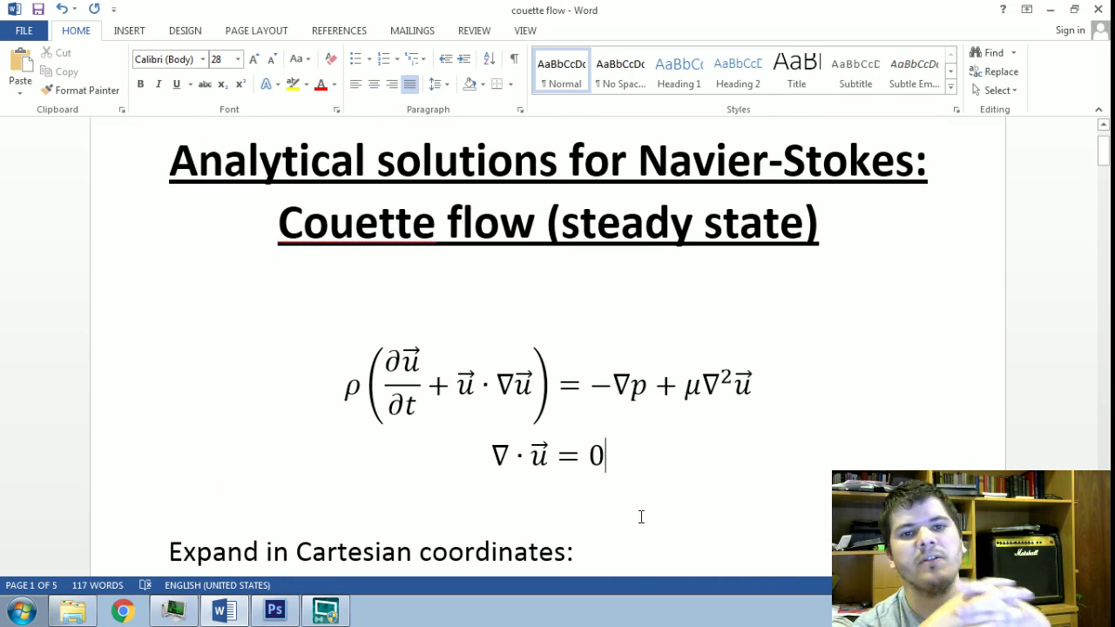
# Highlight the ∇·u = 0 continuity equation, then reselect the momentum equation
pyautogui.moveTo(615, 465); pyautogui.dragTo(493, 455)
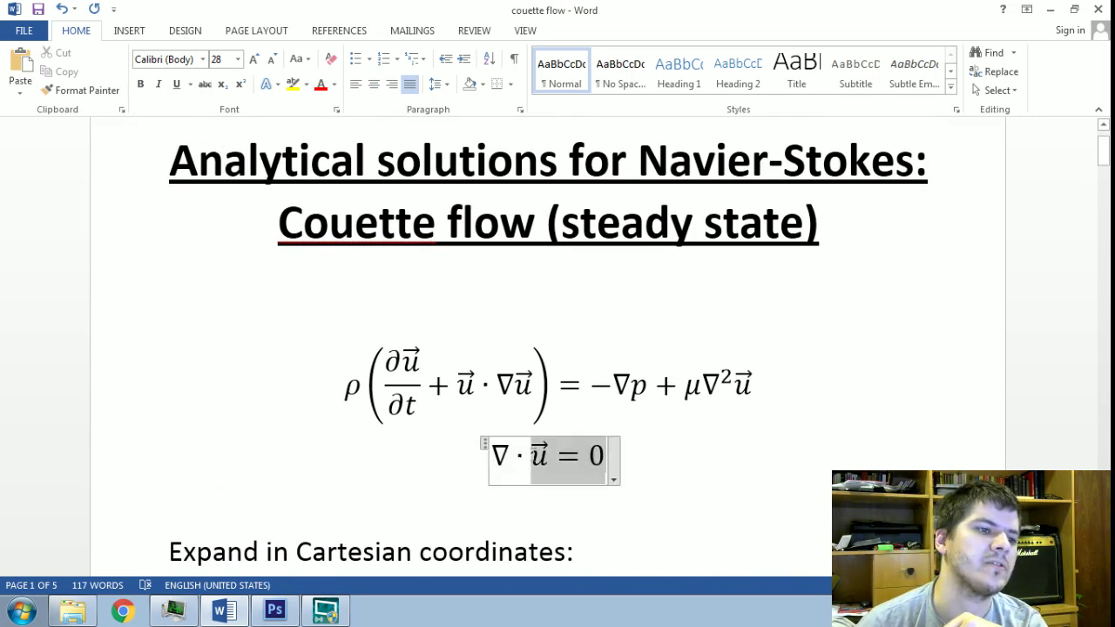
pyautogui.click(677, 466)
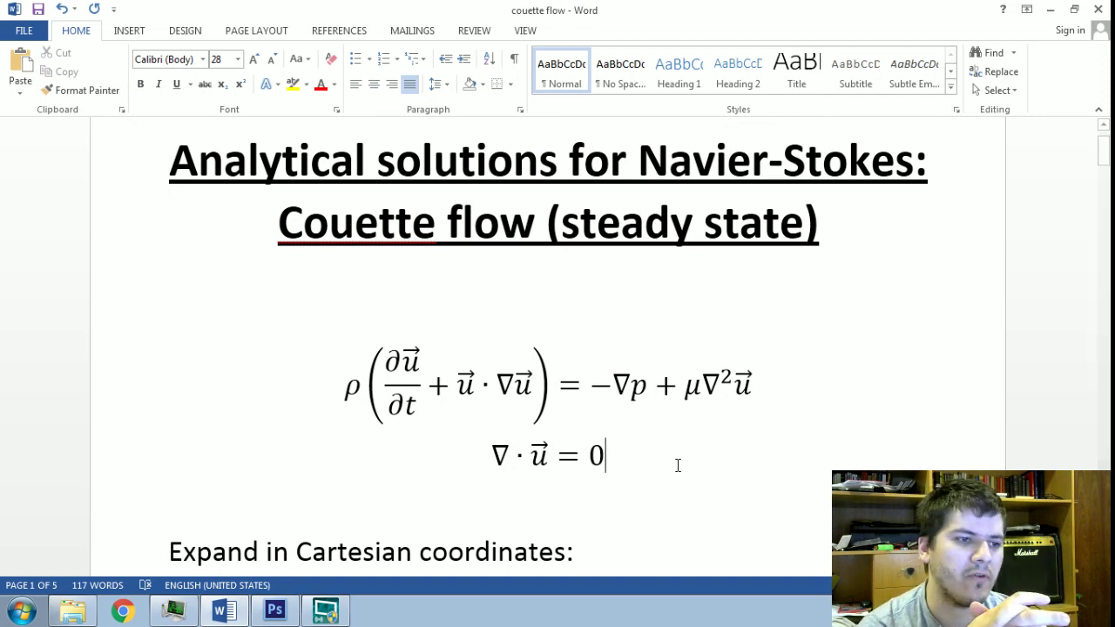
pyautogui.press('Left')
pyautogui.press('Left')
pyautogui.press('Left')
pyautogui.press('Left')
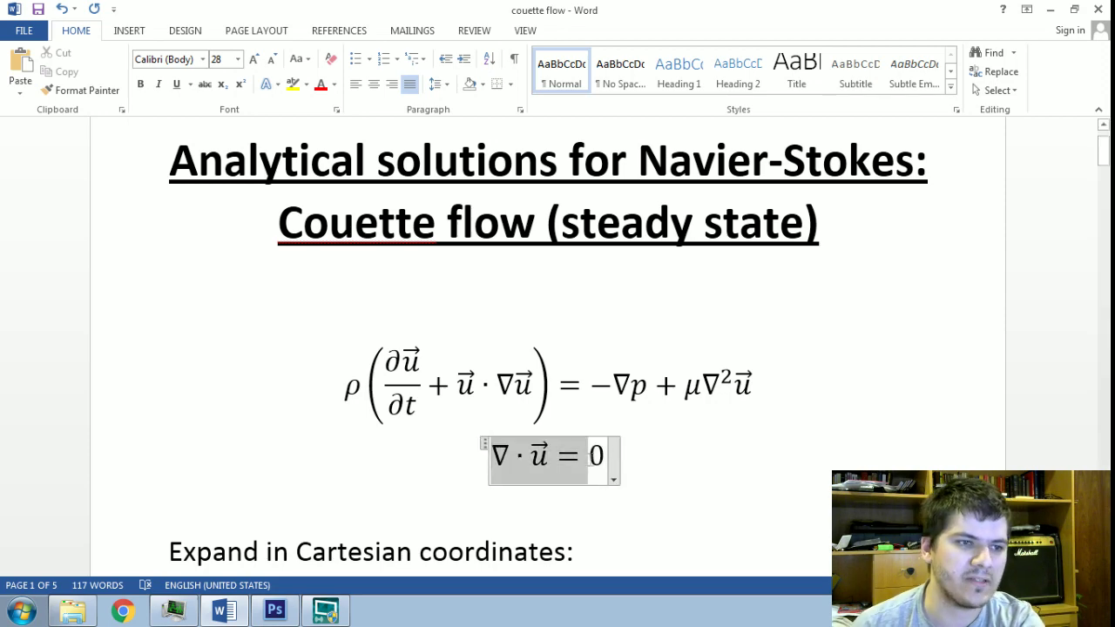
pyautogui.click(701, 462)
pyautogui.scroll(-5, 667, 423)
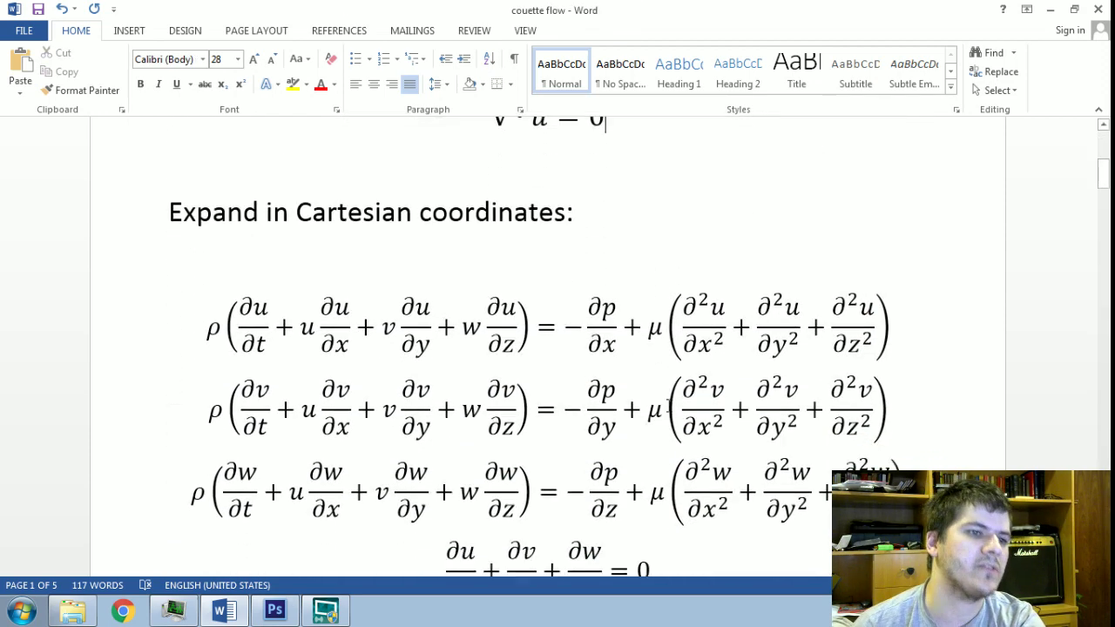
pyautogui.scroll(3, 459, 247)
pyautogui.moveTo(362, 309); pyautogui.dragTo(831, 338)
pyautogui.click(832, 338)
# Highlight the three Cartesian momentum equations
pyautogui.scroll(-3, 830, 336)
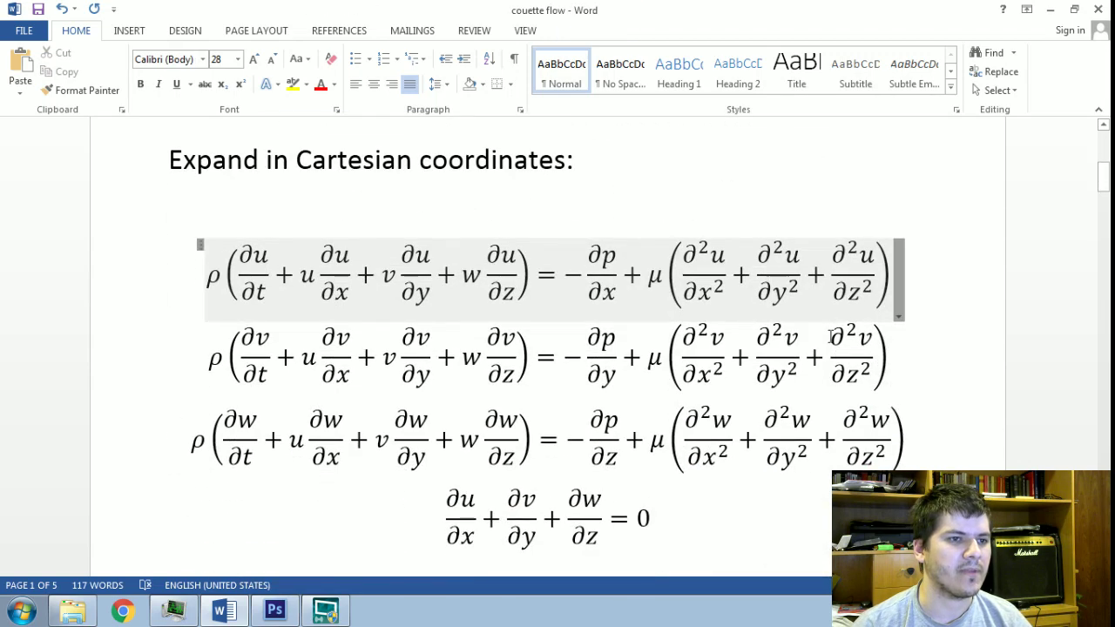
pyautogui.moveTo(213, 270); pyautogui.dragTo(763, 383)
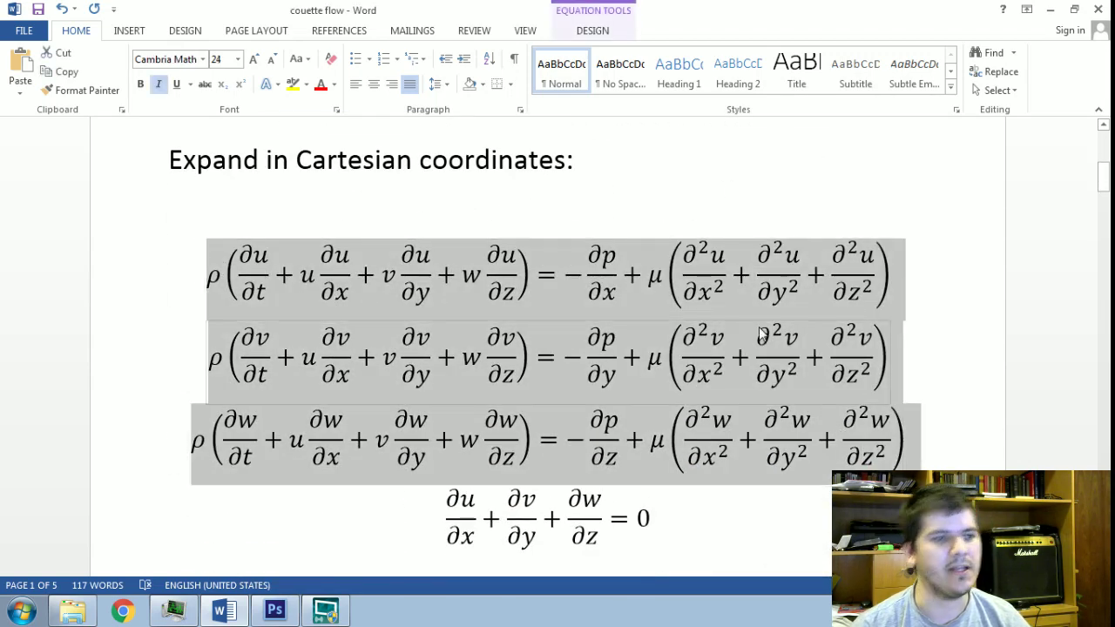
pyautogui.click(727, 182)
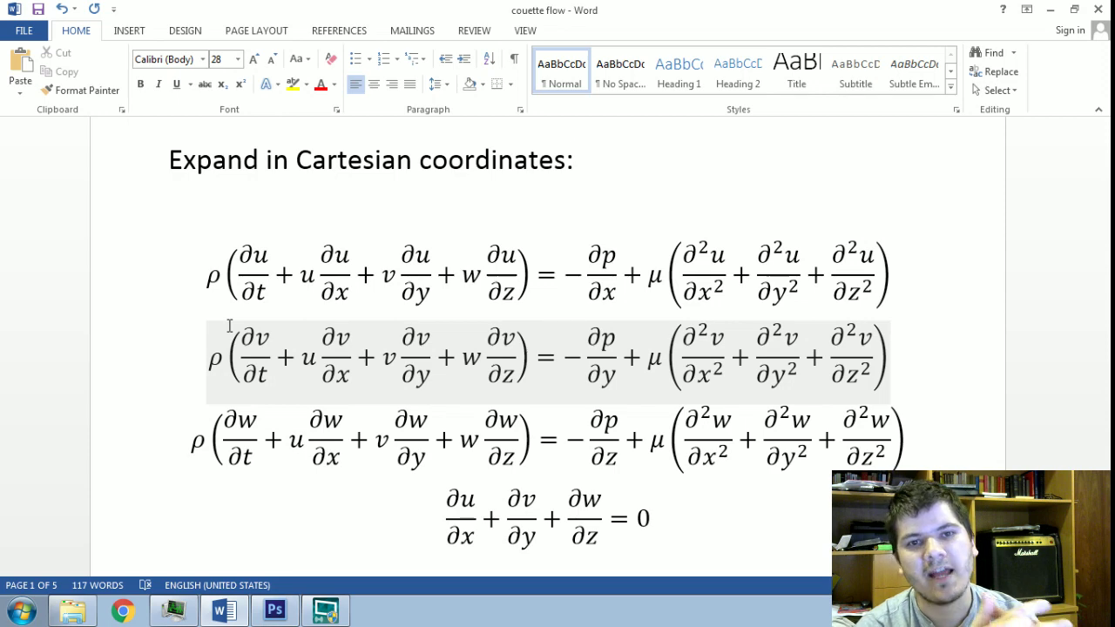
pyautogui.scroll(-3, 229, 326)
# Point out the struck ∂v/∂t, ∂w/∂t and viscous terms in the y- and z-equations
pyautogui.scroll(-10, 406, 265)
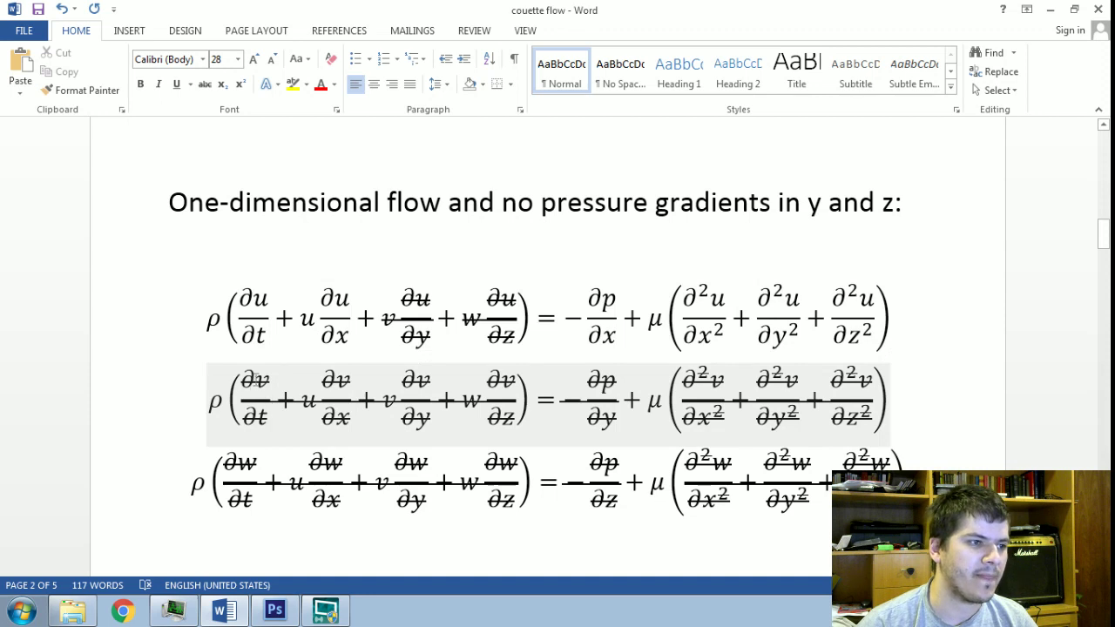
pyautogui.doubleClick(261, 380)
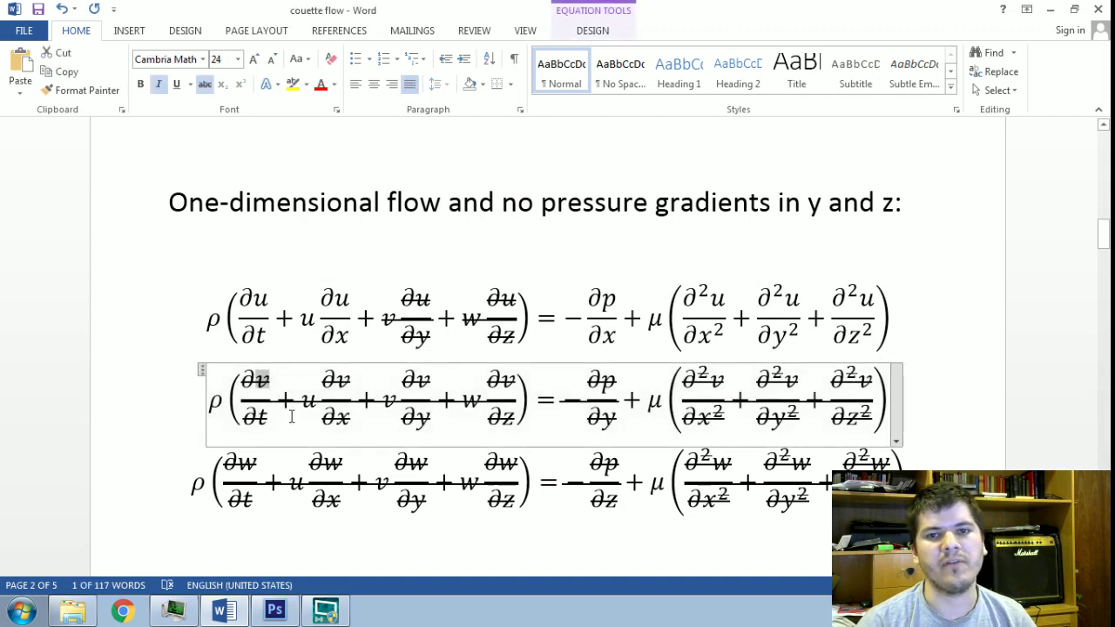
pyautogui.doubleClick(248, 460)
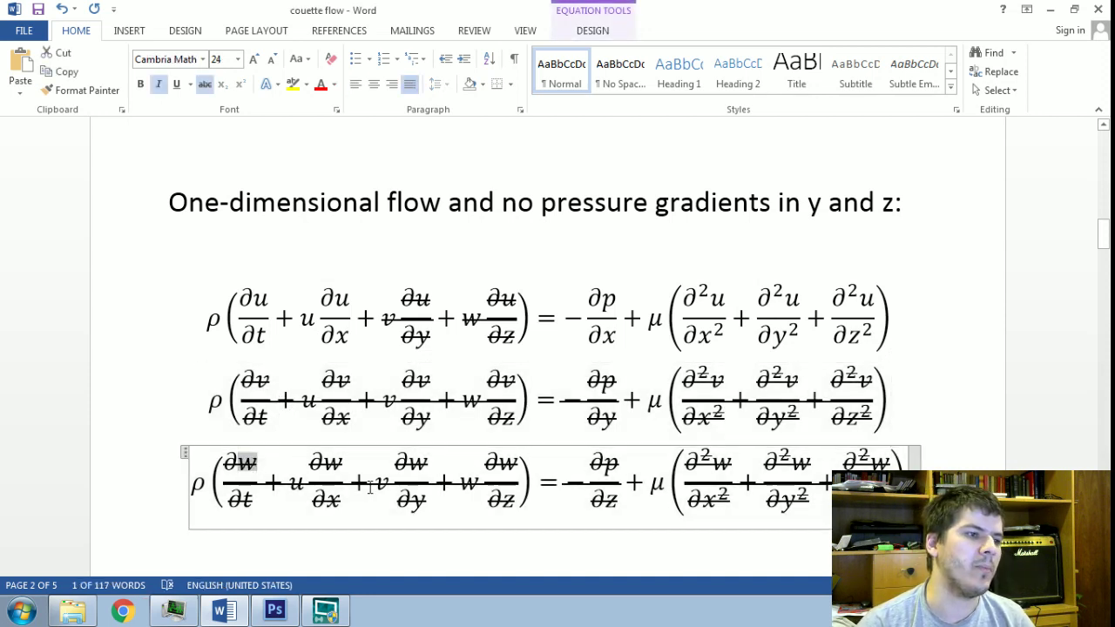
pyautogui.doubleClick(287, 409)
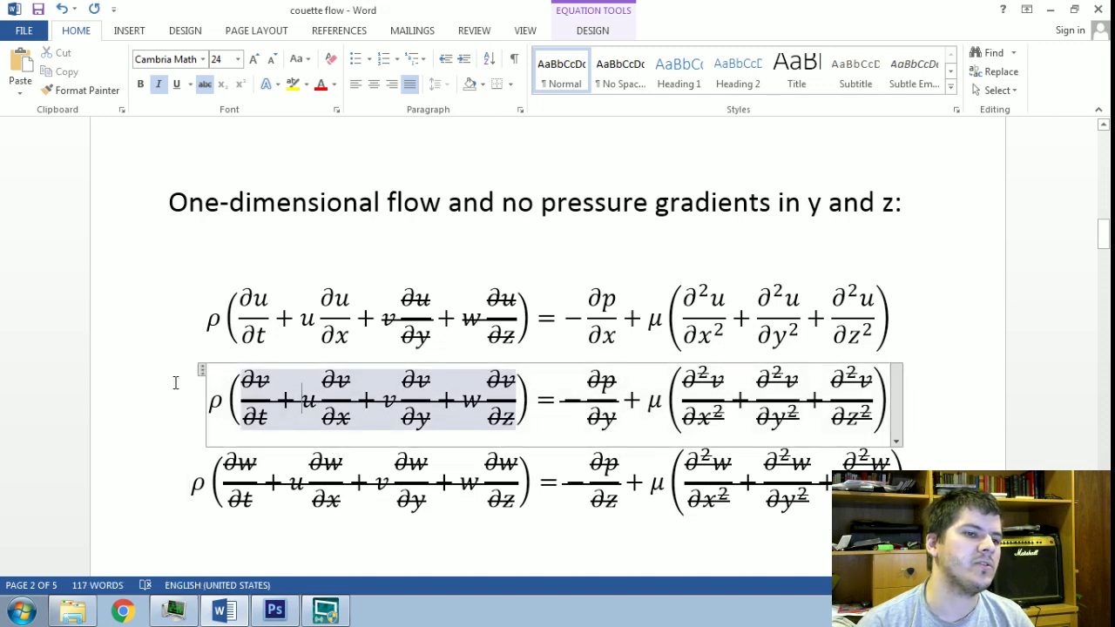
pyautogui.moveTo(684, 379); pyautogui.dragTo(871, 420)
pyautogui.click(669, 484)
pyautogui.moveTo(669, 483); pyautogui.dragTo(897, 501)
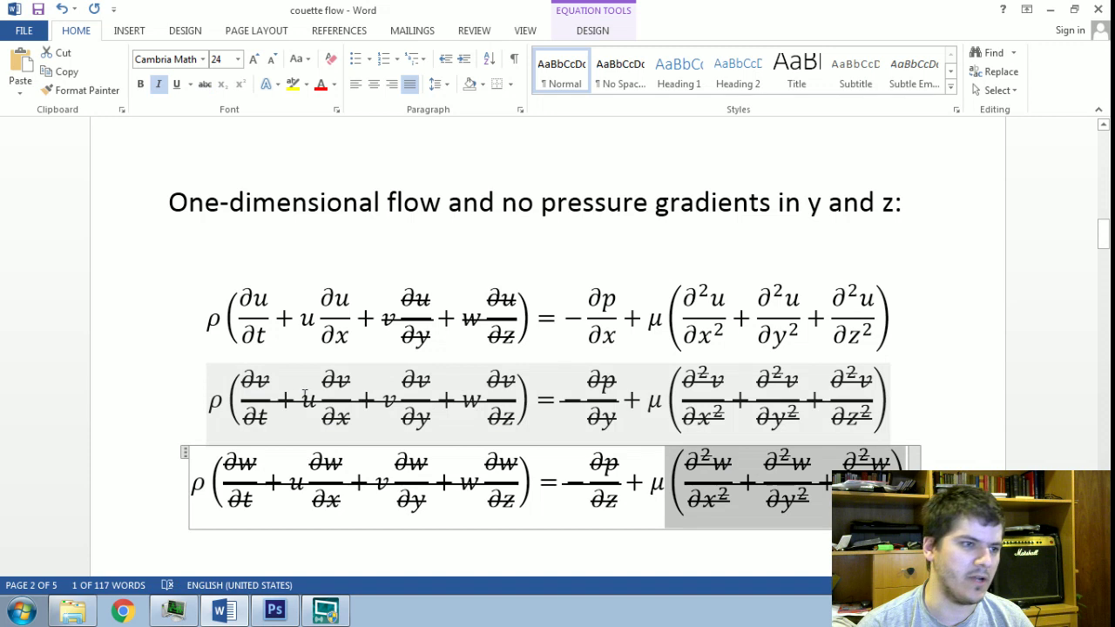
# Highlight the left-hand bracket and pressure terms of the y- and z-equations
pyautogui.click(254, 394)
pyautogui.moveTo(254, 394); pyautogui.dragTo(514, 403)
pyautogui.click(318, 470)
pyautogui.moveTo(248, 467); pyautogui.dragTo(519, 496)
pyautogui.click(560, 400)
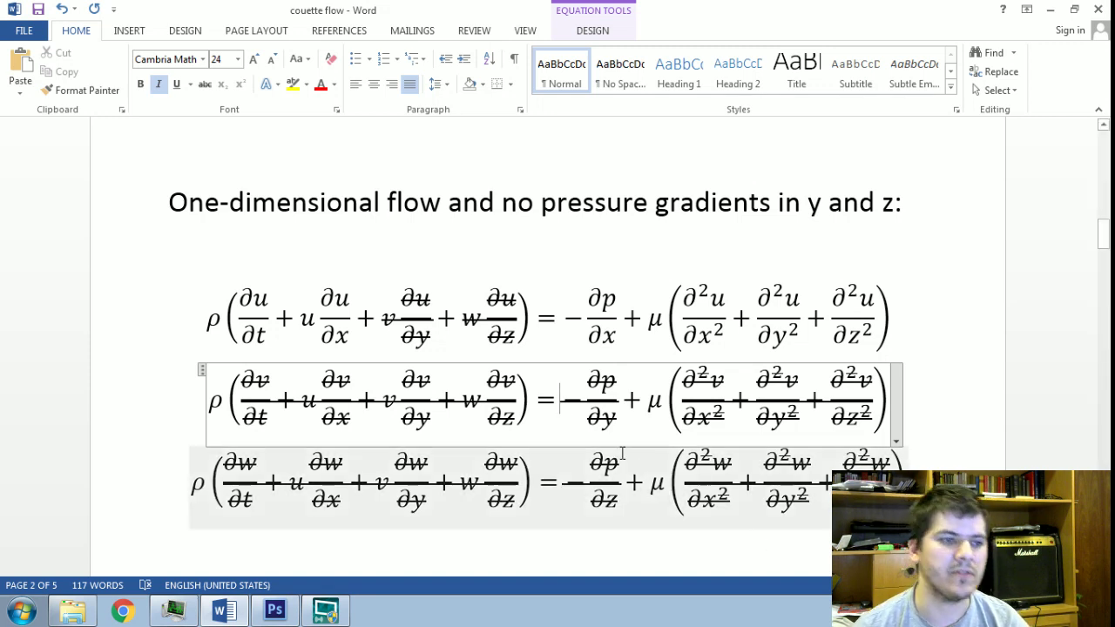
pyautogui.hotkey('shift', 'Right')
pyautogui.moveTo(563, 481); pyautogui.dragTo(613, 503)
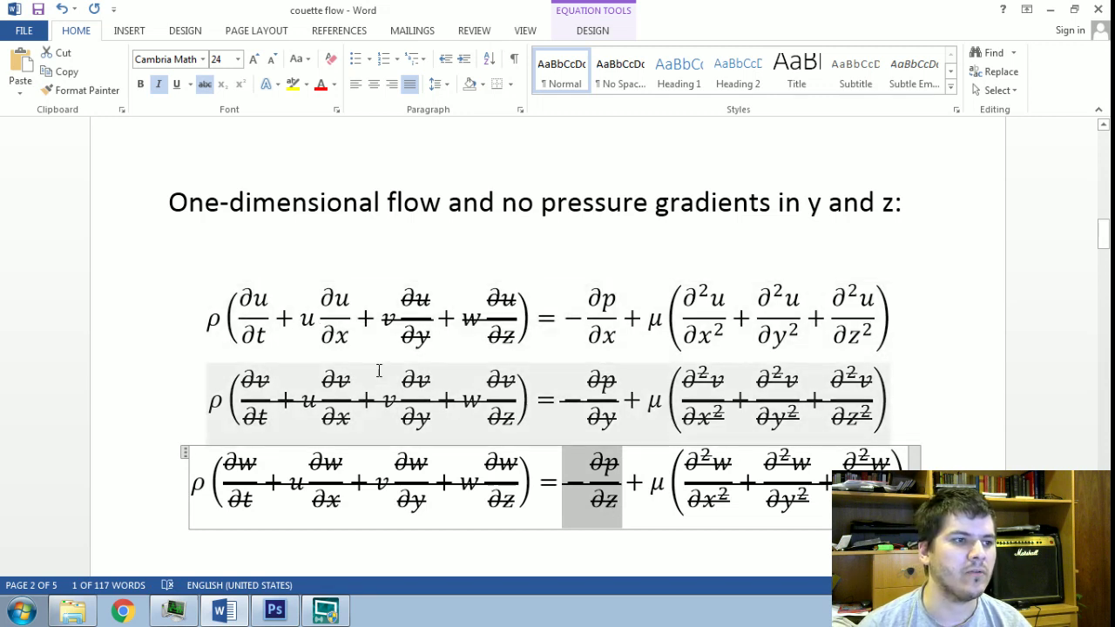
# Highlight the convective v ∂u/∂y and w ∂u/∂z terms in the x-equation
pyautogui.moveTo(391, 298); pyautogui.dragTo(428, 347)
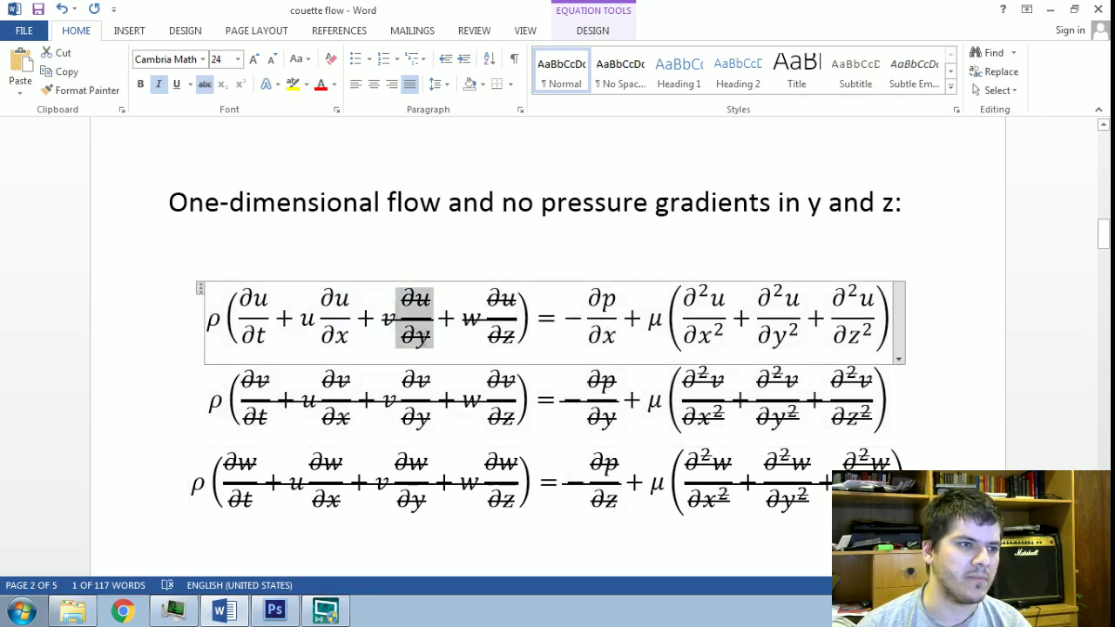
pyautogui.hotkey('shift', 'Left')
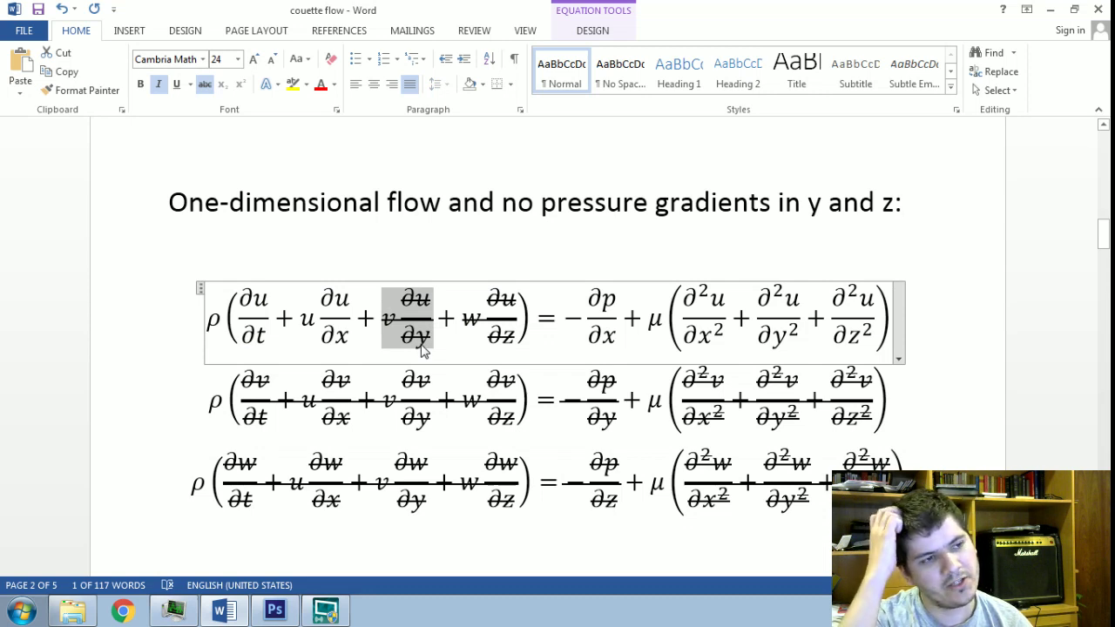
pyautogui.click(478, 329)
pyautogui.hotkey('shift', 'Home')
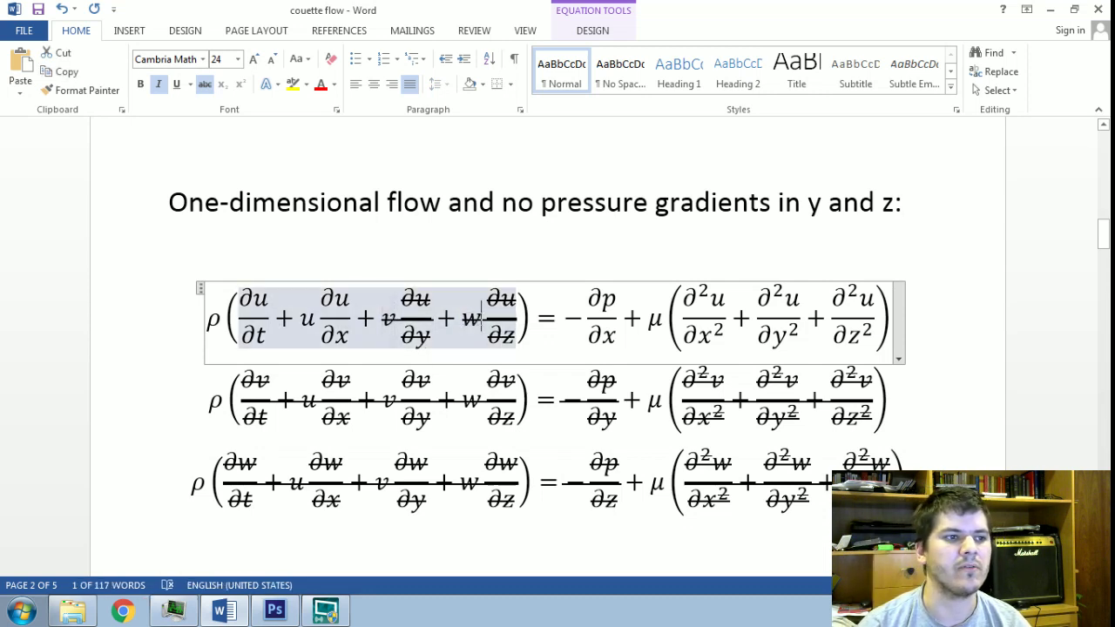
pyautogui.scroll(-5, 489, 309)
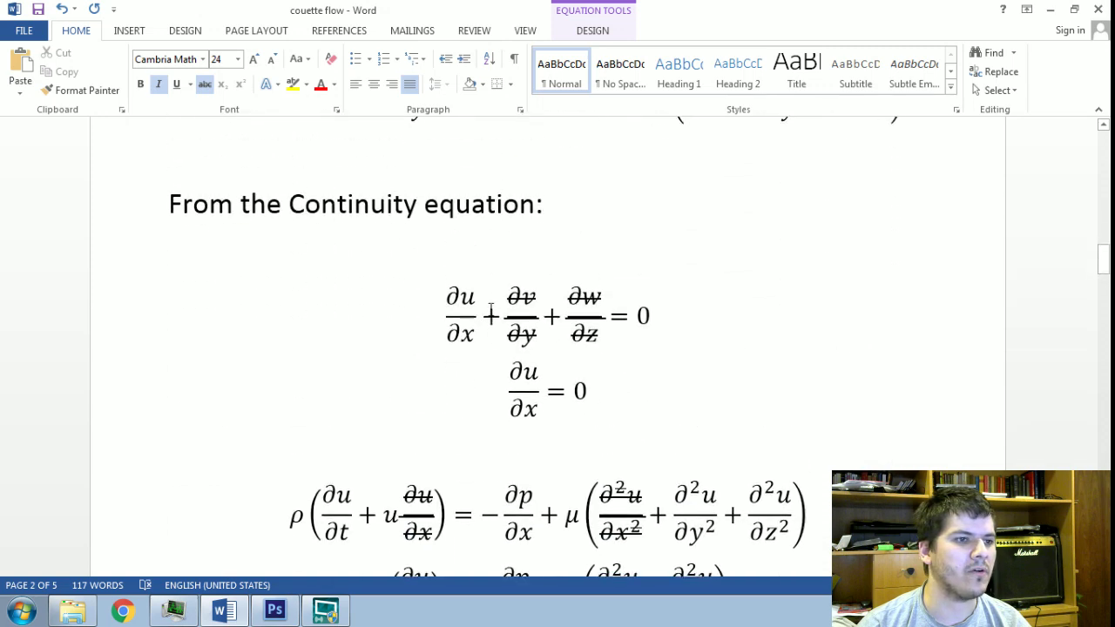
# Highlight the x-equation's viscous and ∂u/∂t + u ∂u/∂x terms, then the continuity equation
pyautogui.scroll(10, 578, 355)
pyautogui.click(682, 335)
pyautogui.hotkey('shift', 'Right')
pyautogui.hotkey('shift', 'Right')
pyautogui.hotkey('shift', 'Right')
pyautogui.moveTo(240, 321); pyautogui.dragTo(317, 323)
pyautogui.scroll(-6, 458, 360)
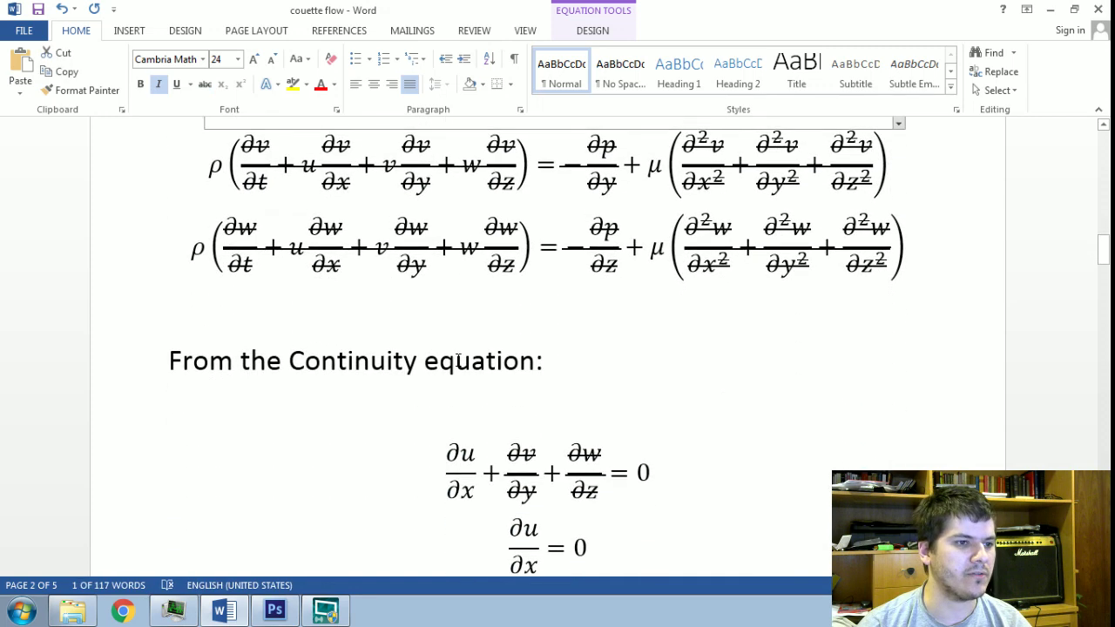
pyautogui.click(521, 397)
pyautogui.moveTo(505, 396); pyautogui.dragTo(604, 412)
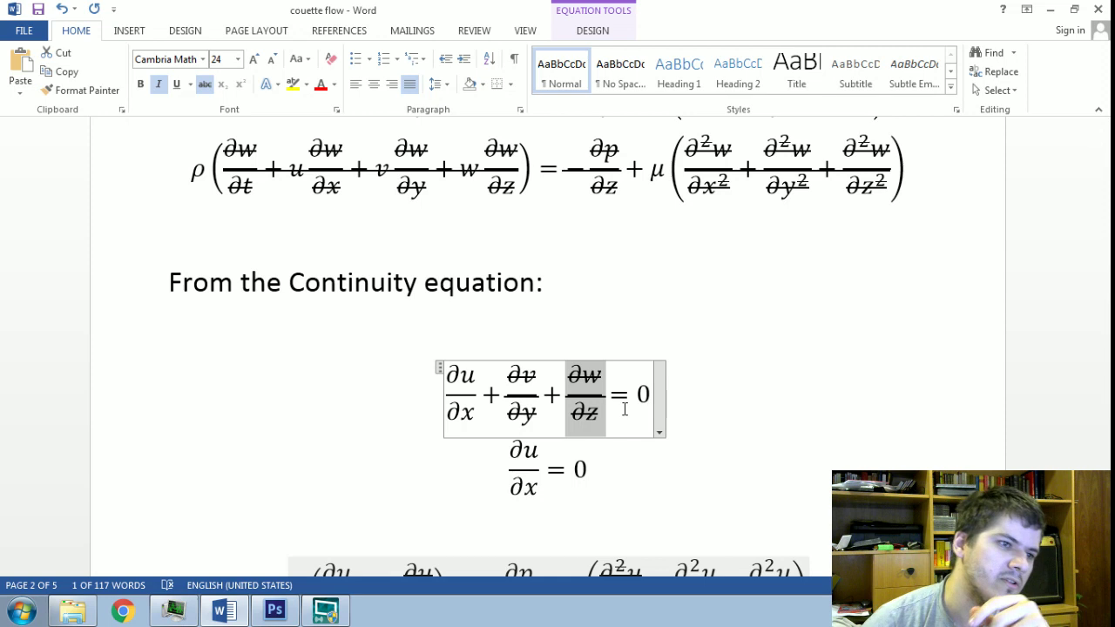
# Select the ∂v/∂y and ∂u/∂x fractions in the continuity equation
pyautogui.click(256, 259)
pyautogui.moveTo(537, 376); pyautogui.dragTo(493, 378)
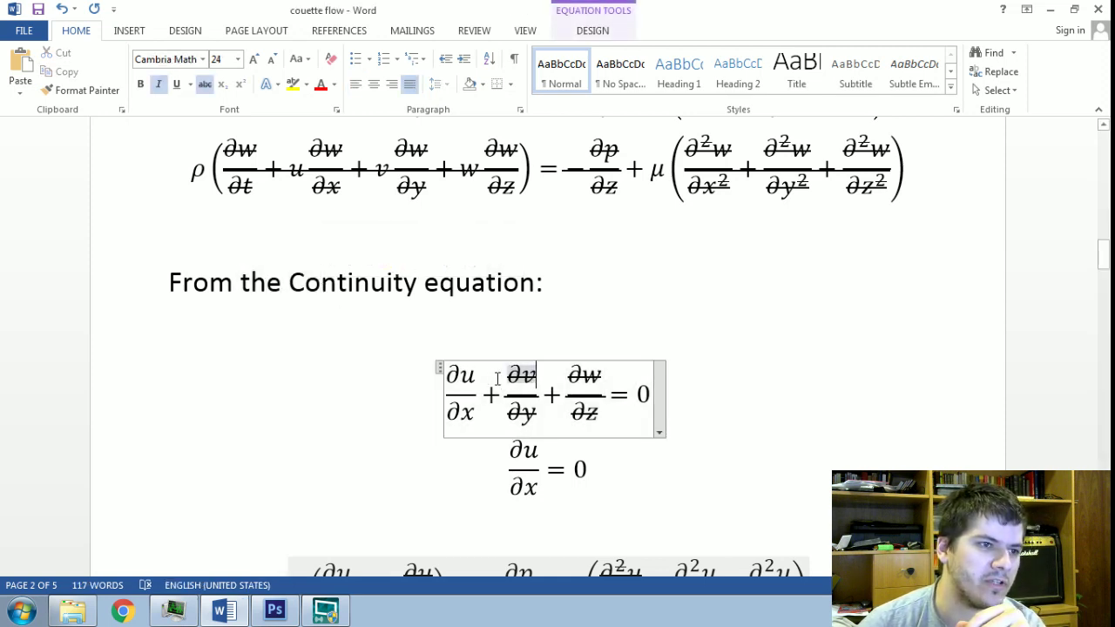
pyautogui.hotkey('shift', 'Left')
pyautogui.press('Left')
pyautogui.press('Left')
pyautogui.press('Left')
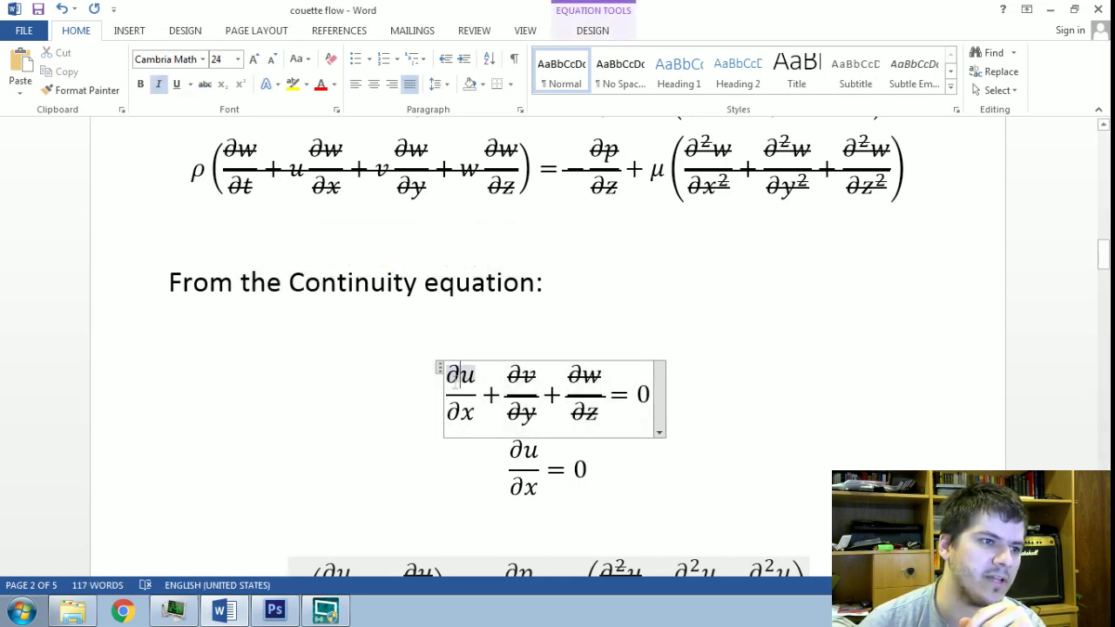
pyautogui.hotkey('shift', 'Left')
pyautogui.hotkey('shift', 'Left')
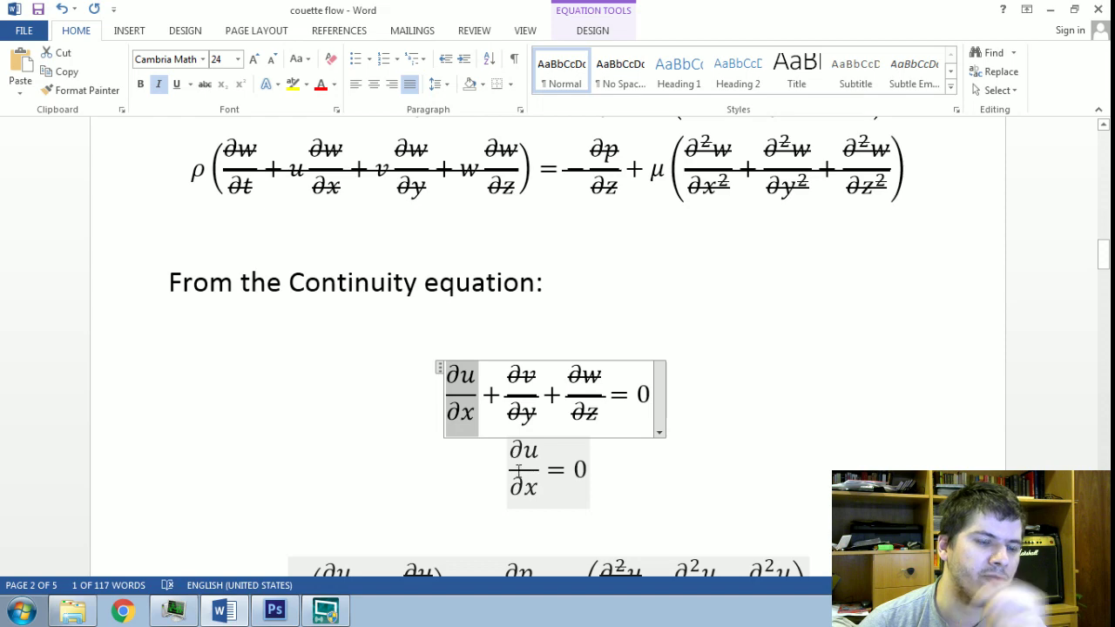
# Strike through the u ∂u/∂x convective term with Ctrl+Y
pyautogui.click(510, 464)
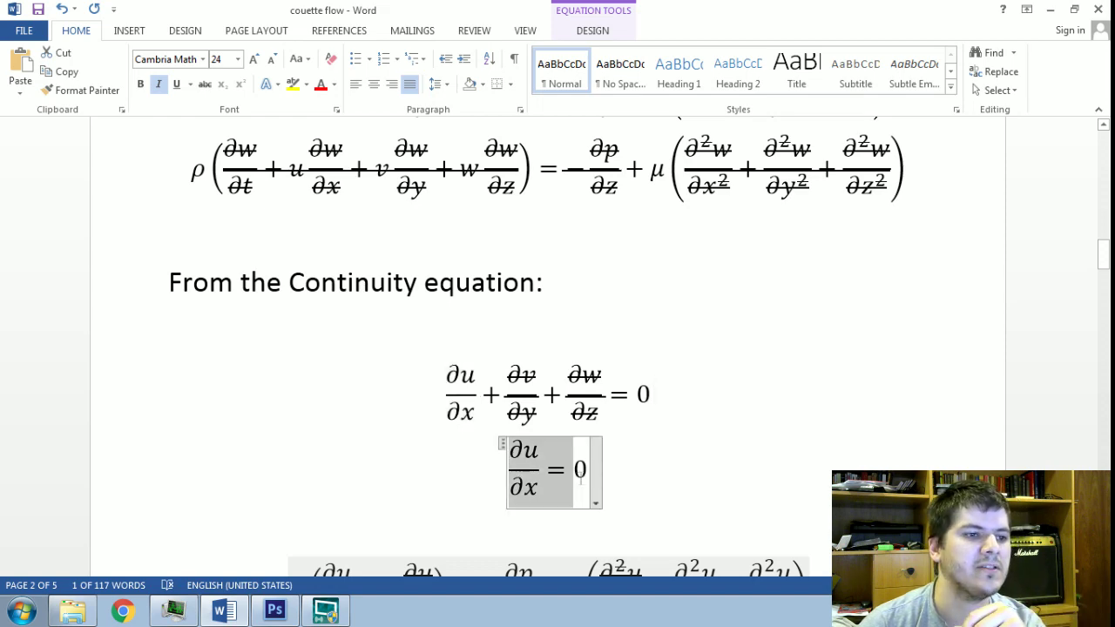
pyautogui.scroll(6, 318, 324)
pyautogui.moveTo(318, 324); pyautogui.dragTo(353, 338)
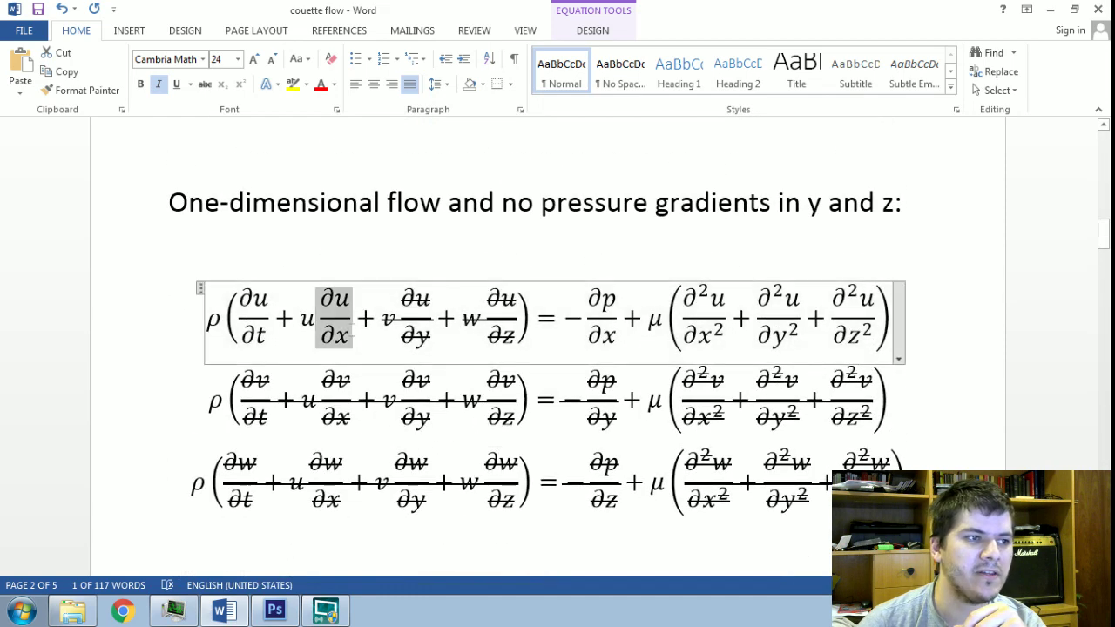
pyautogui.hotkey('ctrl', 'y')
# Point out the crossed-out ∂²u/∂x² term and ∂u/∂x in the continuity result
pyautogui.scroll(-3, 507, 376)
pyautogui.scroll(-3, 508, 377)
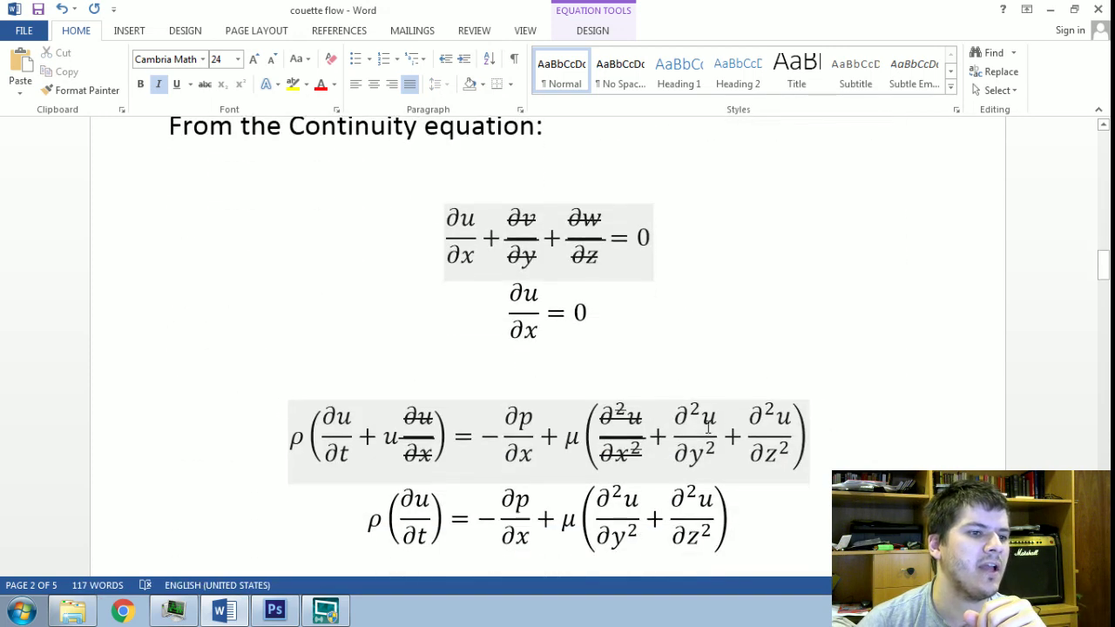
pyautogui.doubleClick(613, 423)
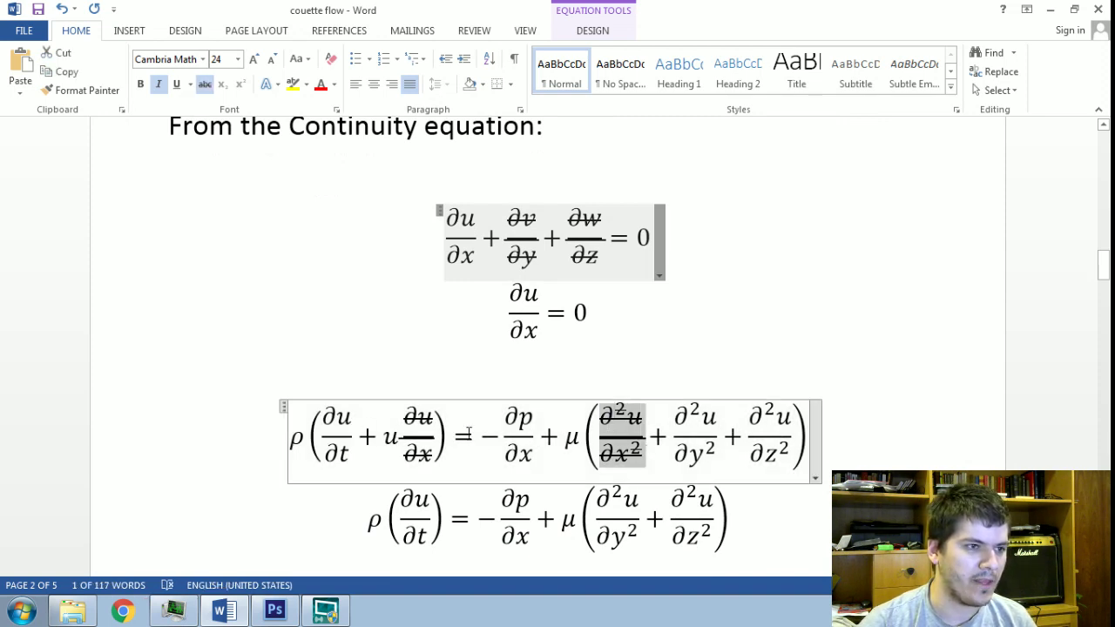
pyautogui.doubleClick(501, 287)
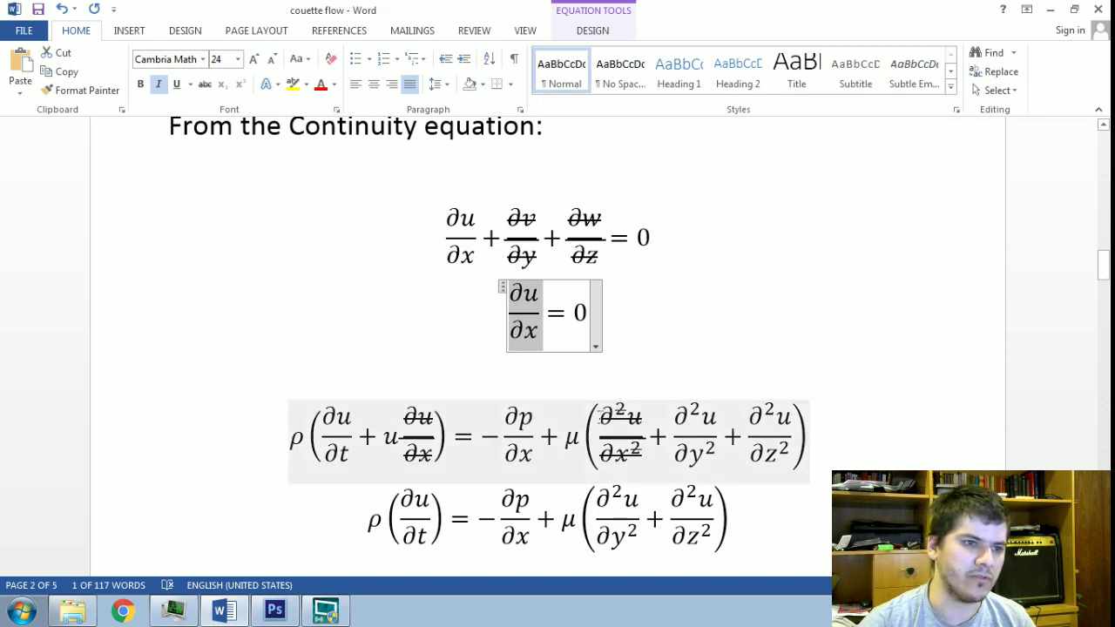
pyautogui.doubleClick(620, 431)
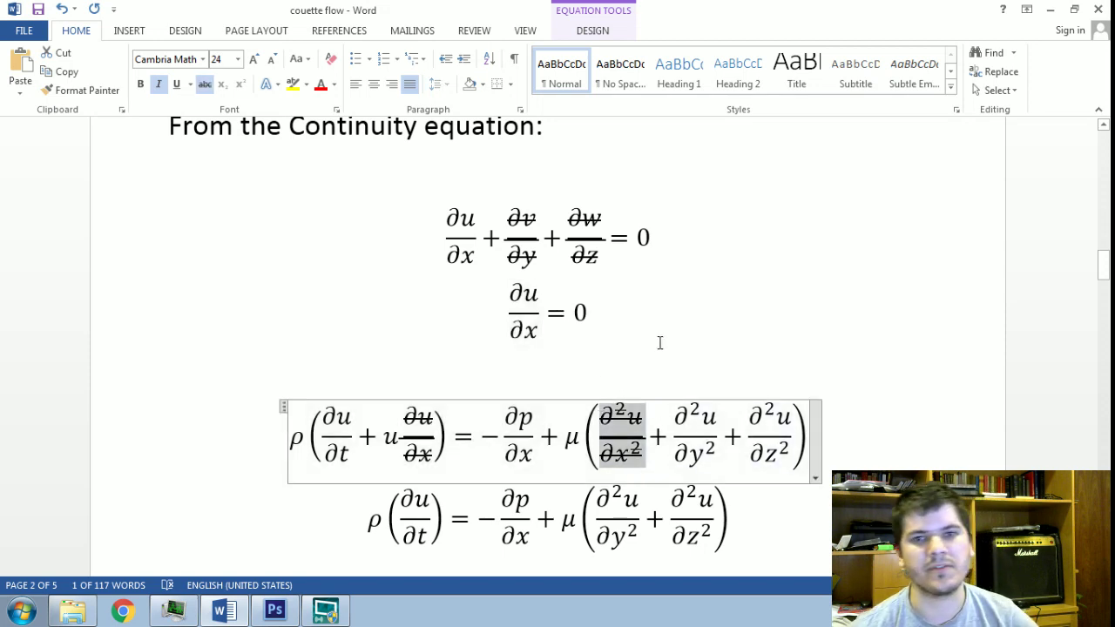
pyautogui.scroll(-3, 659, 342)
# Select the whole reduced ρ(∂u/∂t) x-momentum equation
pyautogui.click(370, 361)
pyautogui.hotkey('ctrl', 'a')
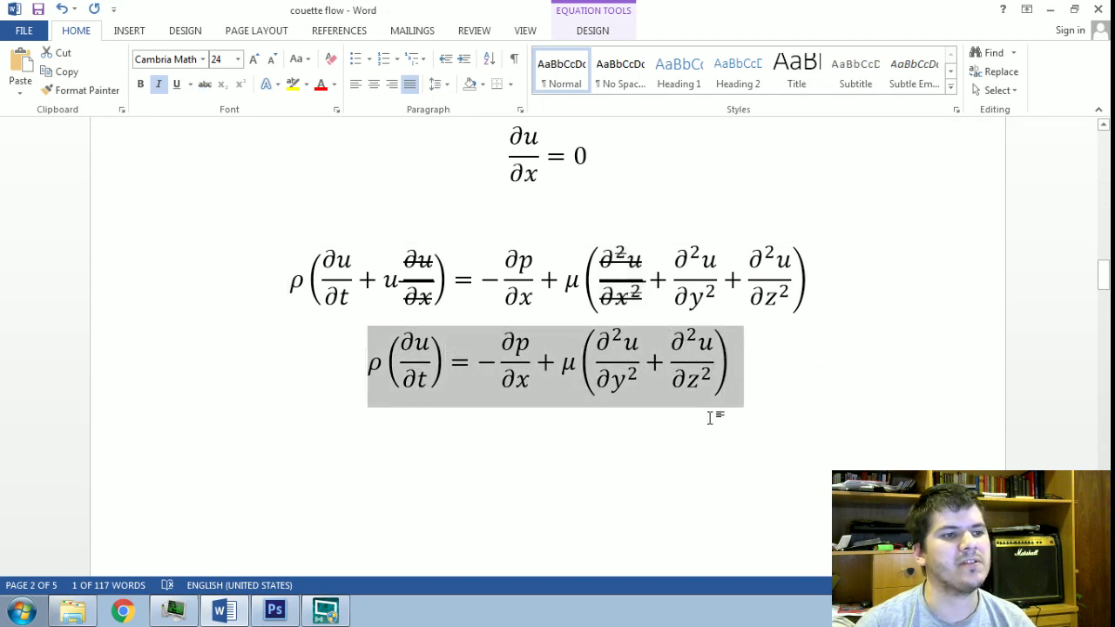
pyautogui.click(729, 460)
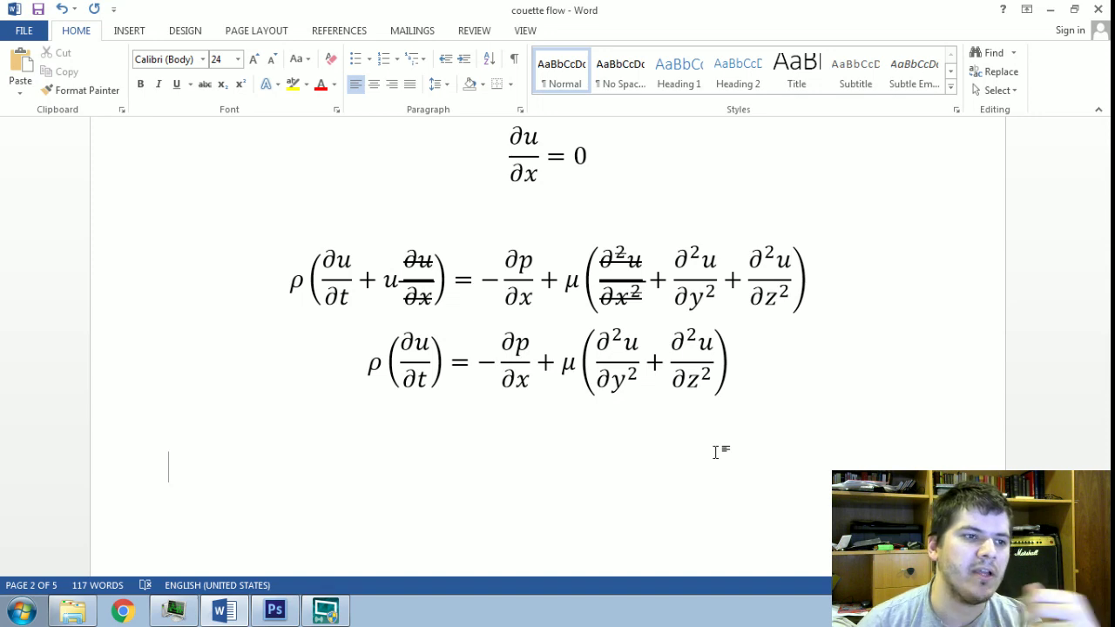
pyautogui.tripleClick(371, 359)
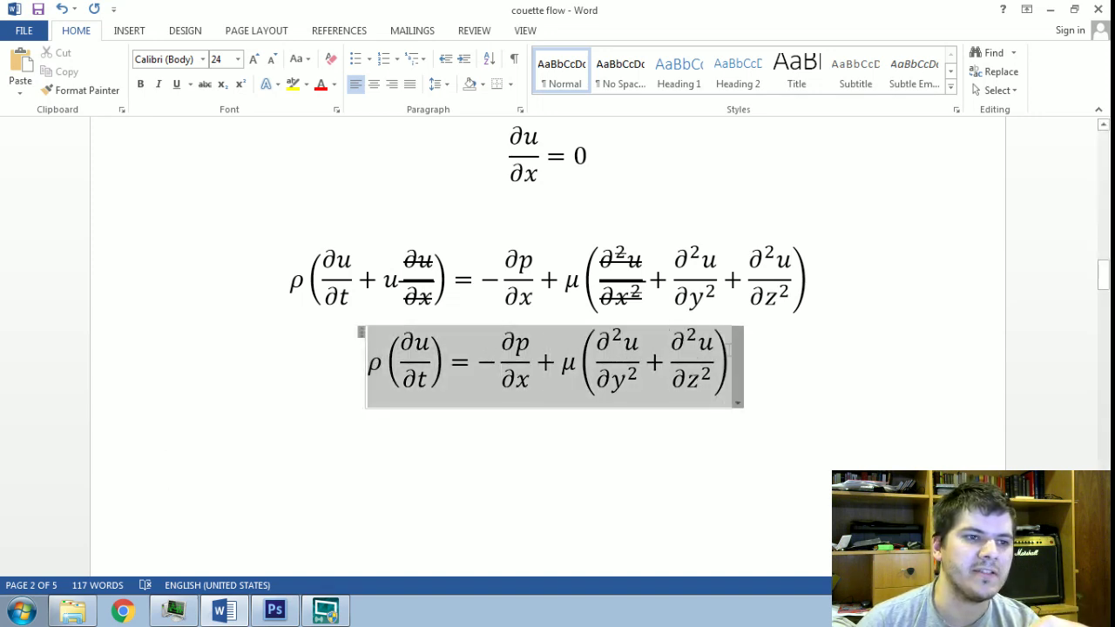
pyautogui.click(792, 369)
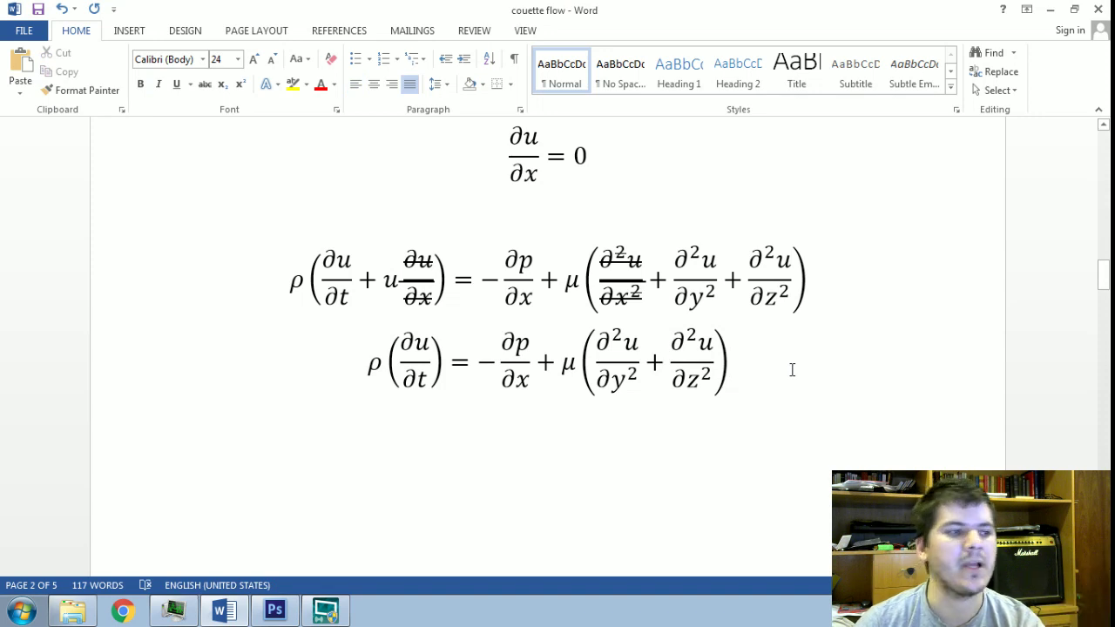
# Select the u in the ∂u/∂t numerator of the reduced equation
pyautogui.press('Left')
pyautogui.press('Left')
pyautogui.press('Left')
pyautogui.press('Left')
pyautogui.press('Left')
pyautogui.press('Left')
pyautogui.hotkey('shift', 'Left')
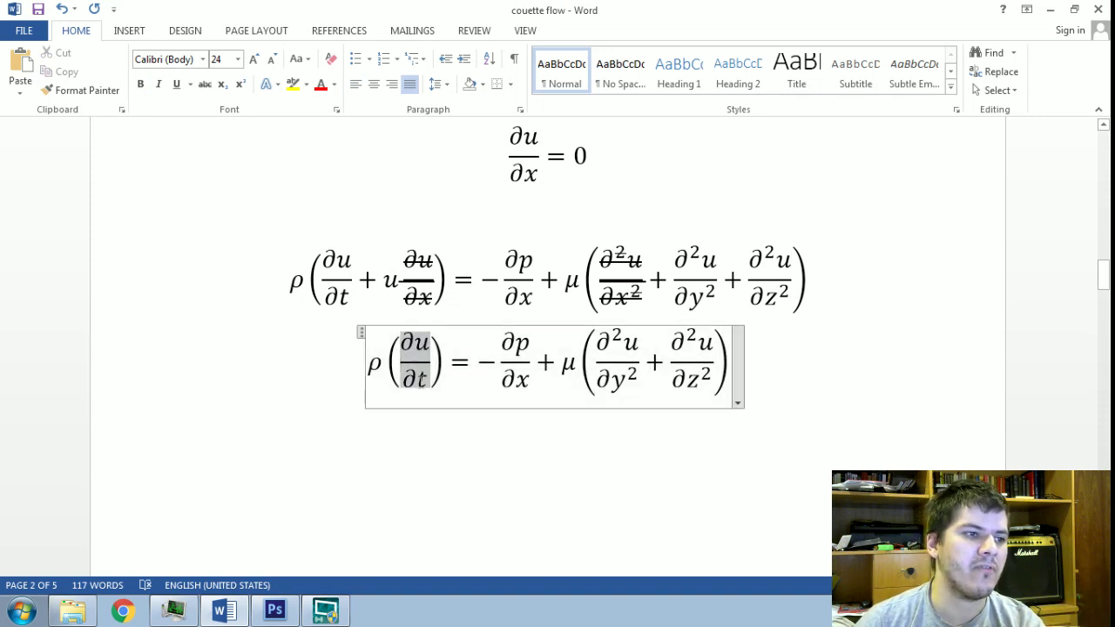
pyautogui.press('Right')
pyautogui.press('Up')
pyautogui.press('Left')
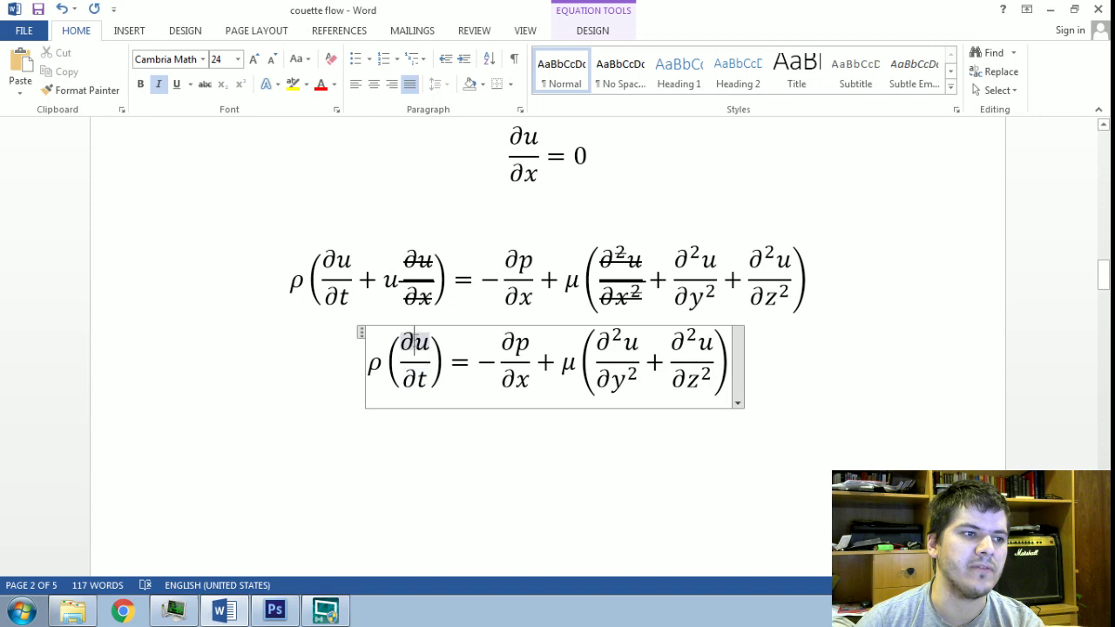
pyautogui.hotkey('shift', 'Right')
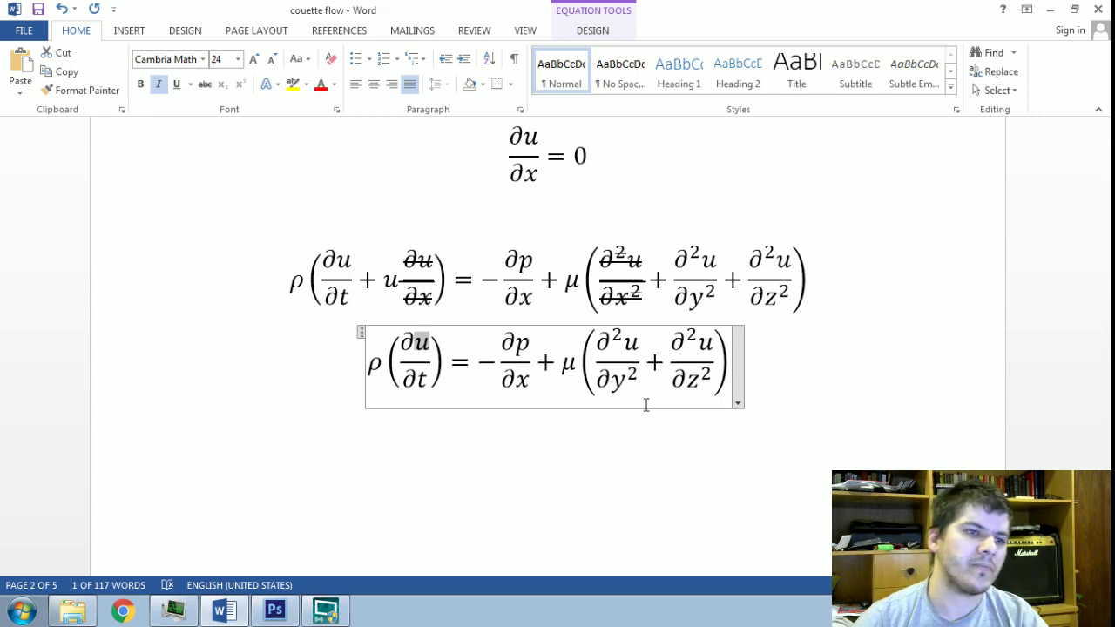
# Point out the ∂²u/∂y², ∂²u/∂z², ∂u/∂t and −∂p/∂x terms of the reduced equation
pyautogui.moveTo(594, 357); pyautogui.dragTo(718, 359)
pyautogui.moveTo(400, 352); pyautogui.dragTo(430, 384)
pyautogui.click(457, 353)
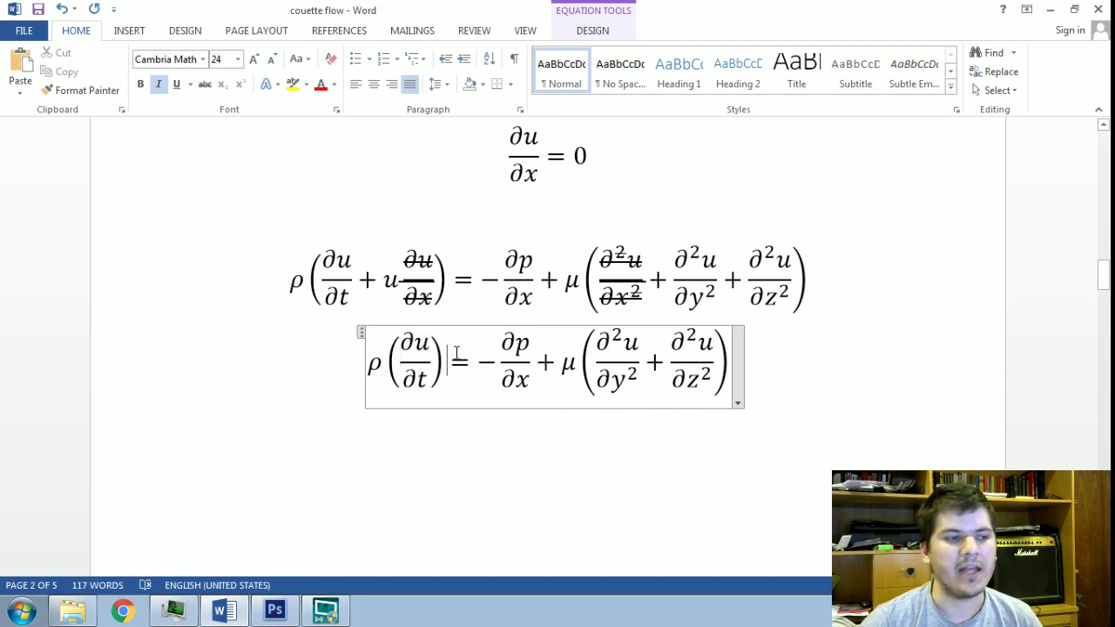
pyautogui.moveTo(472, 353); pyautogui.dragTo(525, 373)
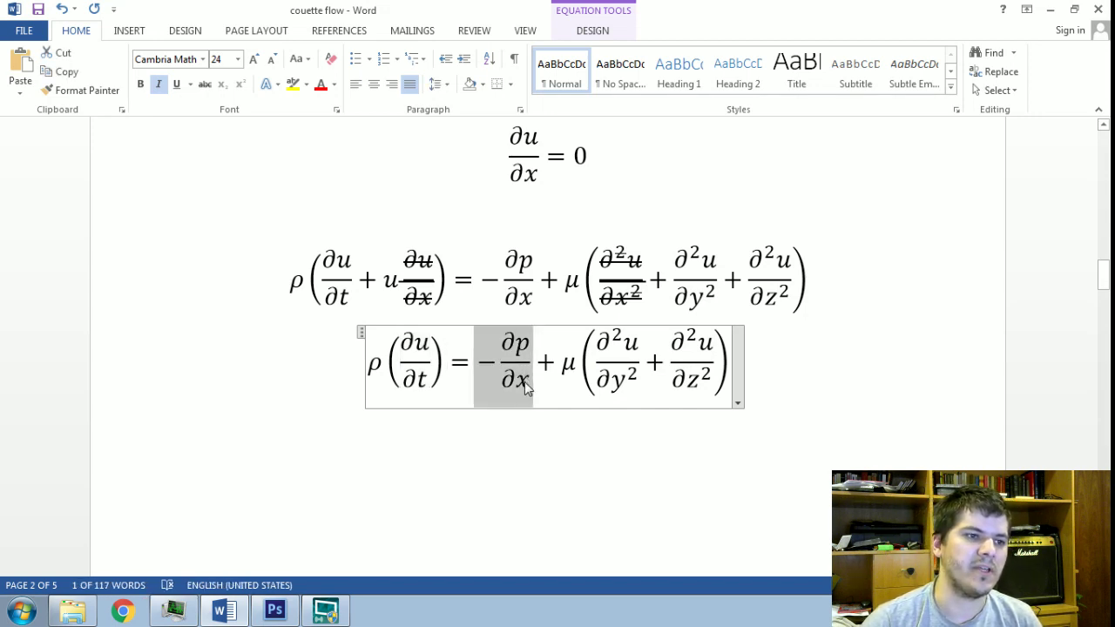
pyautogui.click(817, 397)
pyautogui.scroll(-10, 728, 378)
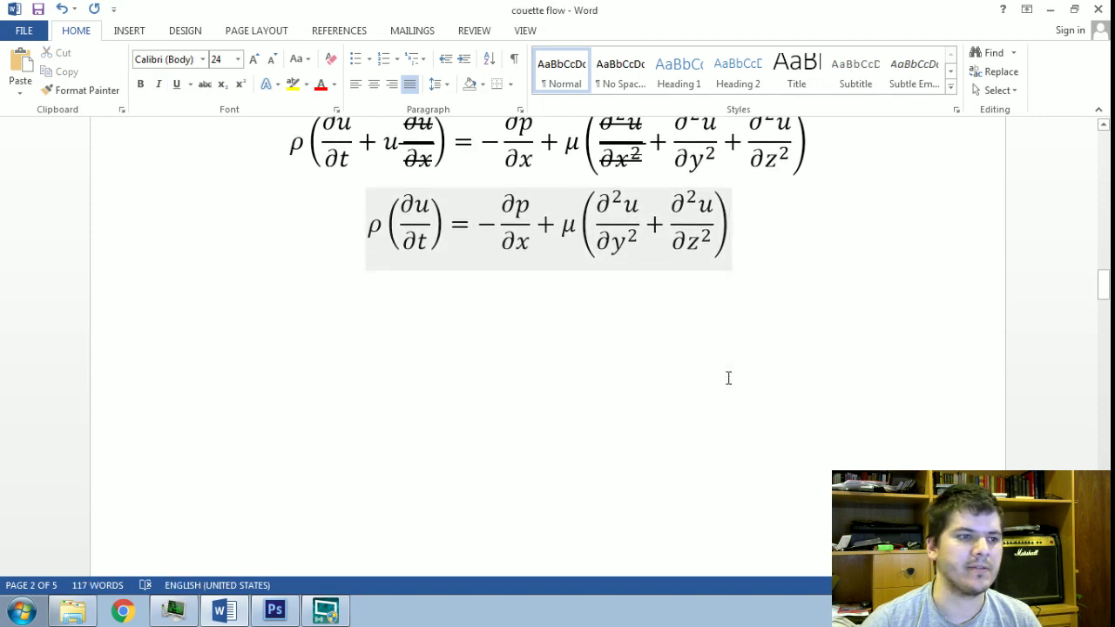
pyautogui.scroll(2, 728, 378)
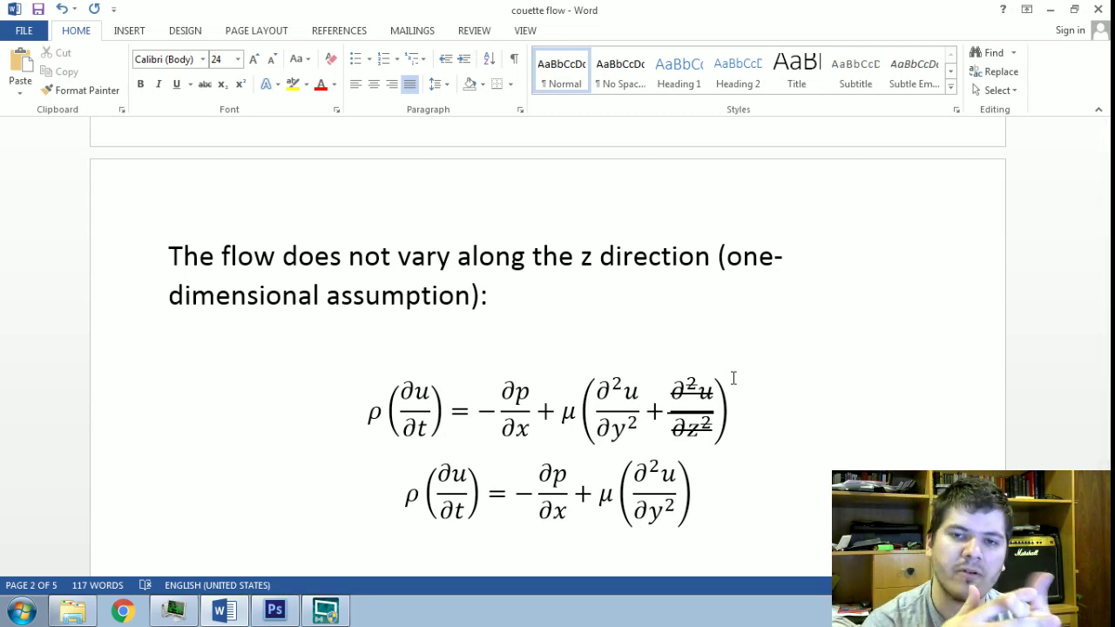
# Draw a bright green z axis arrow down-left from the sketch's origin, labelled z
pyautogui.click(274, 610)
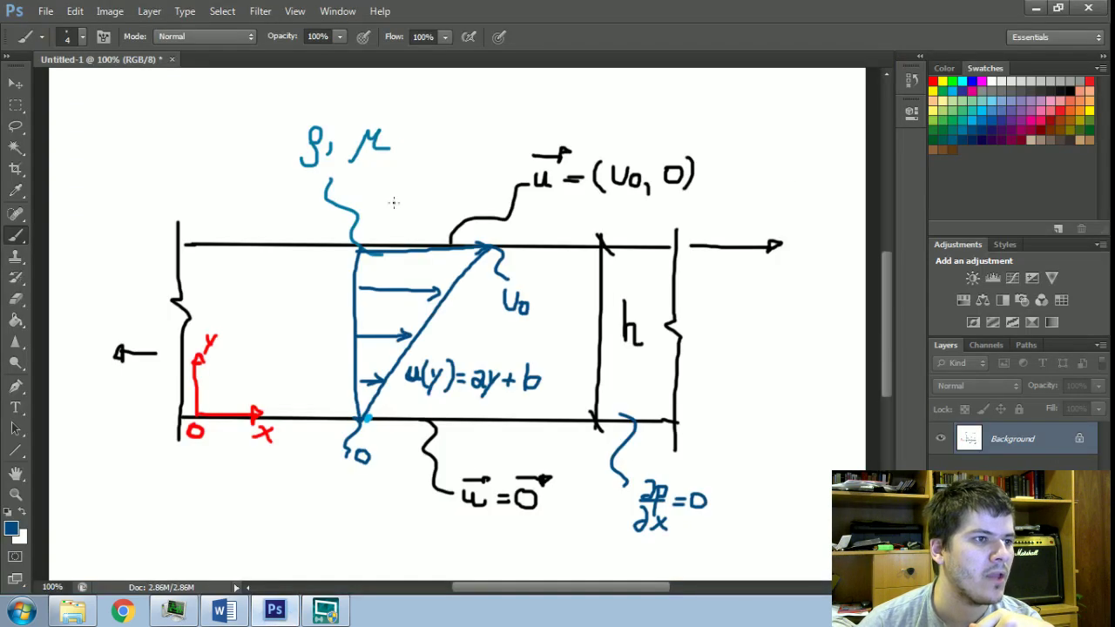
pyautogui.click(1070, 84)
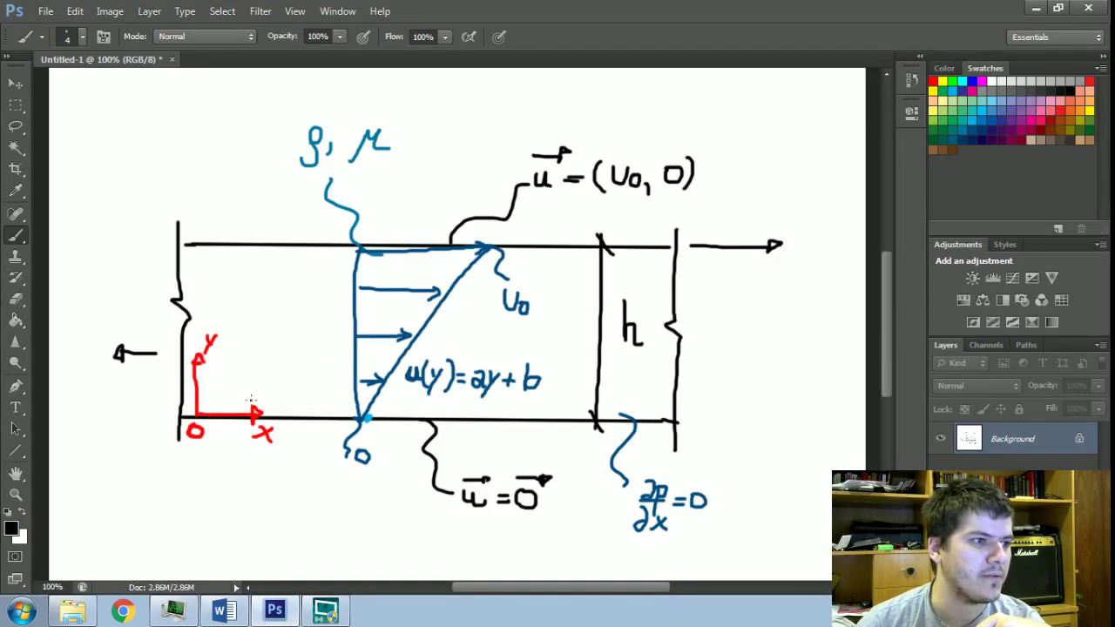
pyautogui.click(937, 131)
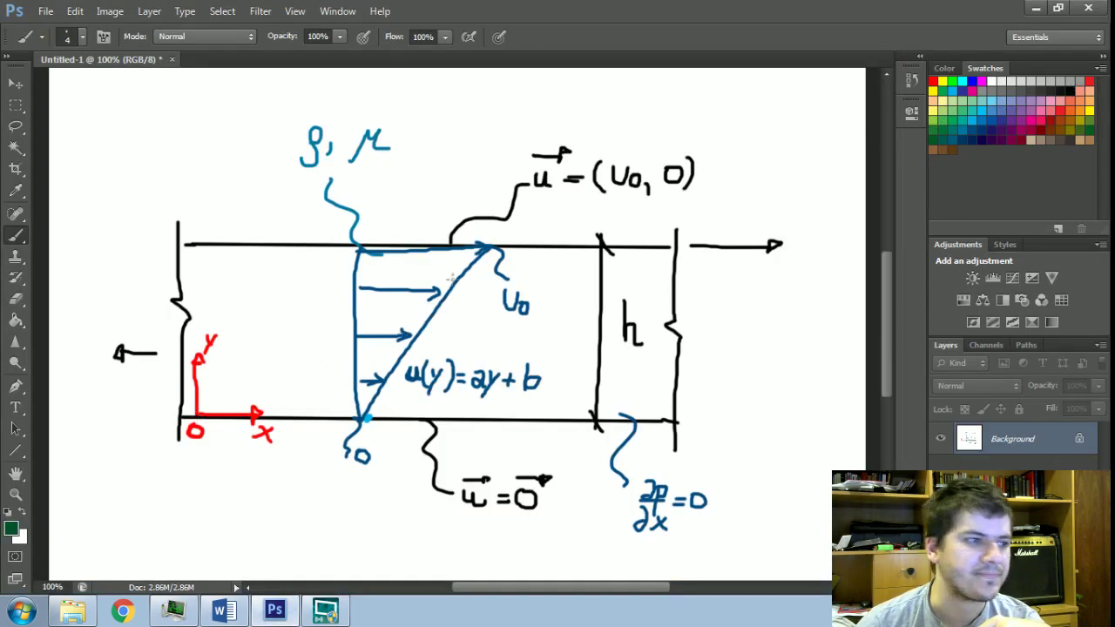
pyautogui.click(942, 124)
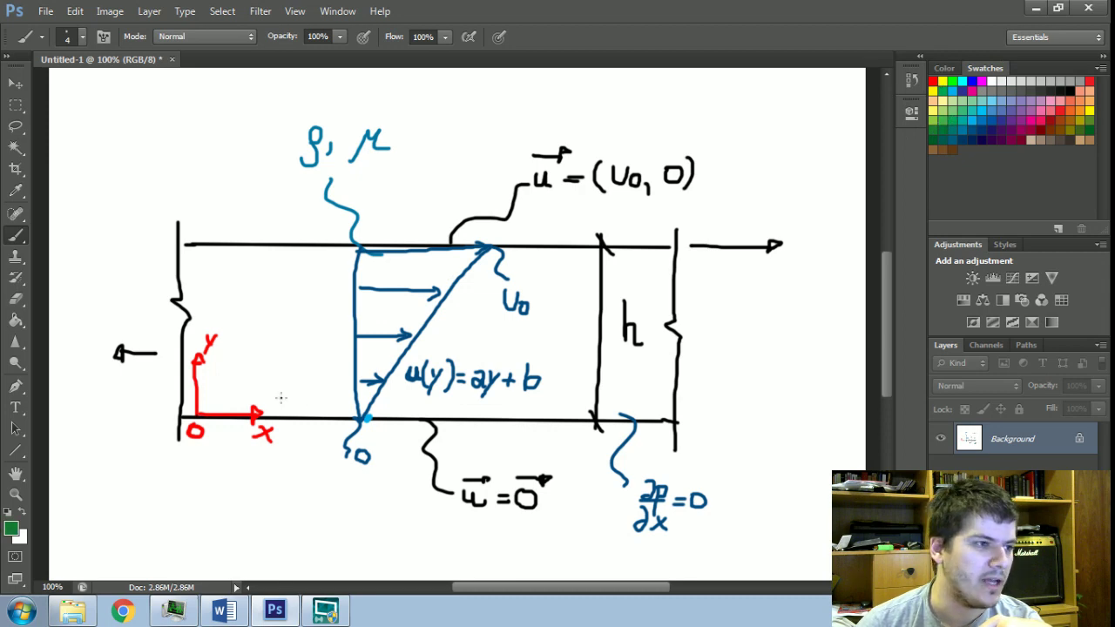
pyautogui.moveTo(189, 425)
pyautogui.mouseDown()
pyautogui.moveTo(118, 482)
pyautogui.moveTo(132, 494)
pyautogui.moveTo(119, 507)
pyautogui.moveTo(134, 506)
pyautogui.mouseUp()
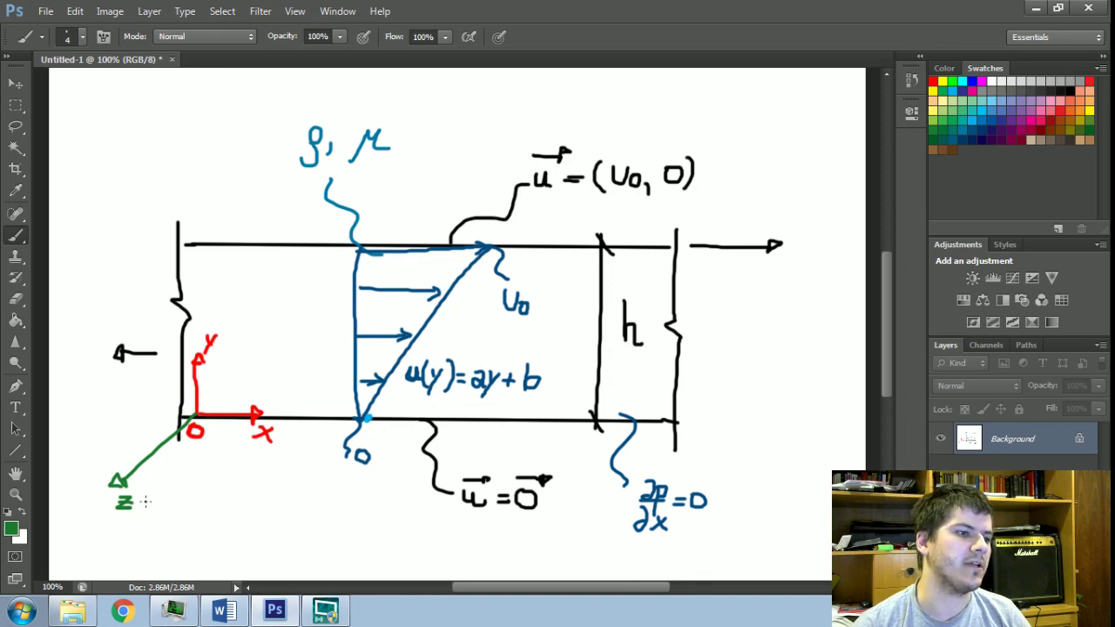
# Highlight the struck ∂²u/∂z² term and the reduced equation ρ(∂u/∂t) = −∂p/∂x + μ(∂²u/∂y²) in the notes
pyautogui.moveTo(293, 615)
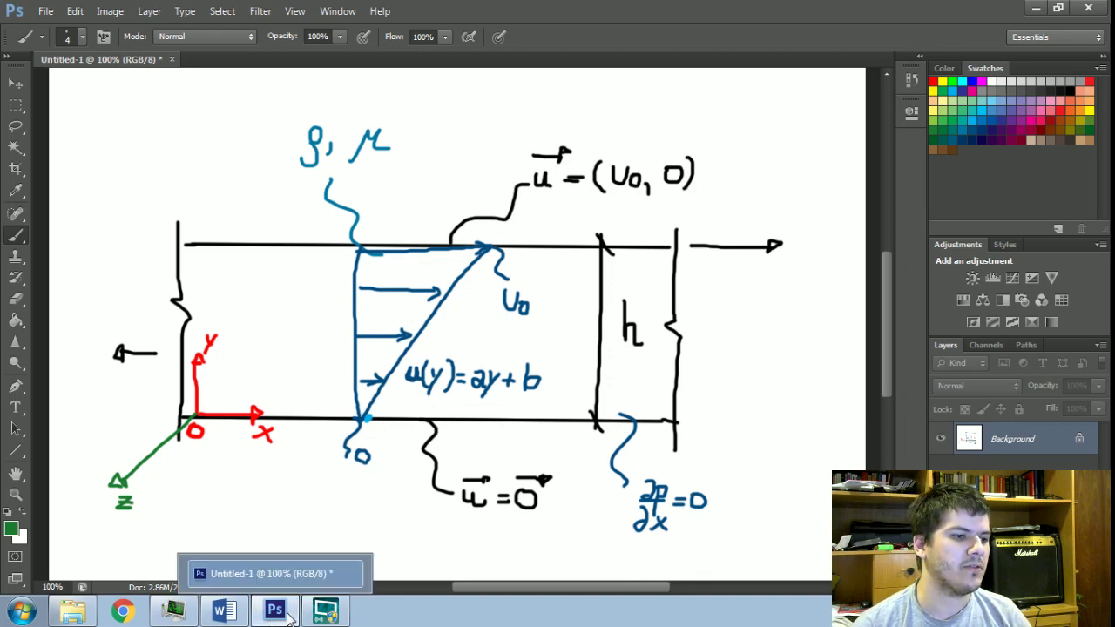
pyautogui.click(224, 610)
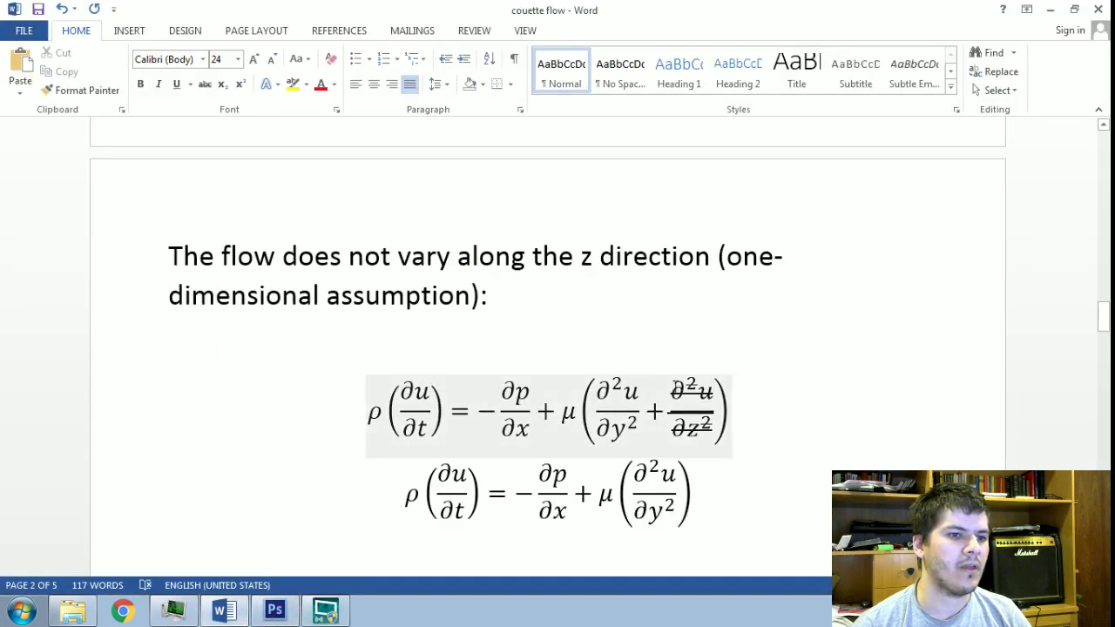
pyautogui.moveTo(675, 385); pyautogui.dragTo(716, 434)
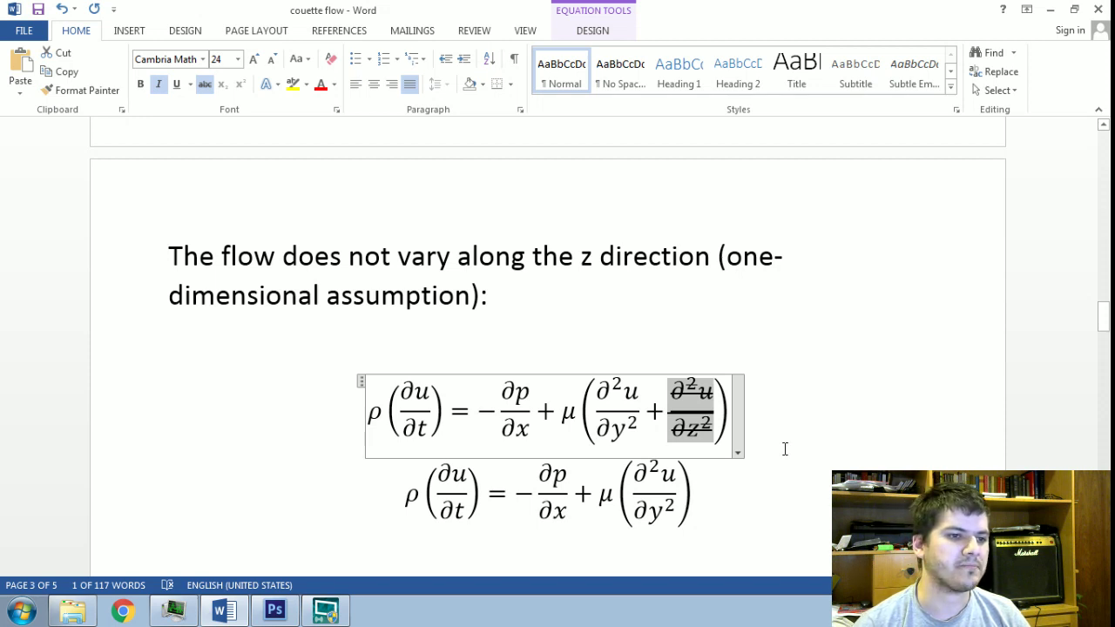
pyautogui.moveTo(396, 498); pyautogui.dragTo(707, 506)
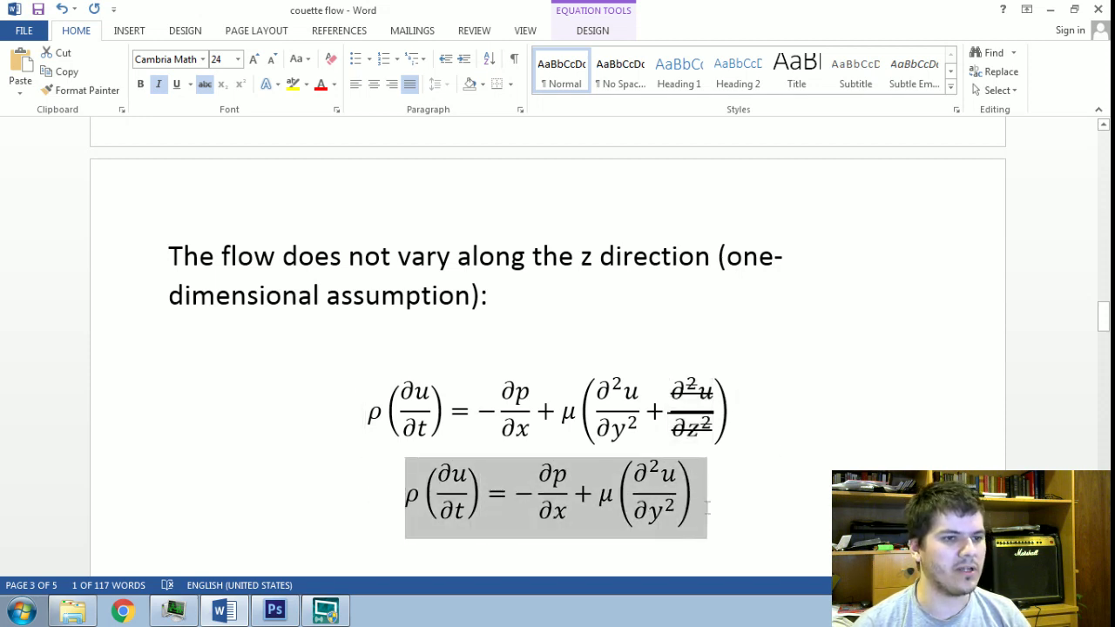
pyautogui.click(787, 484)
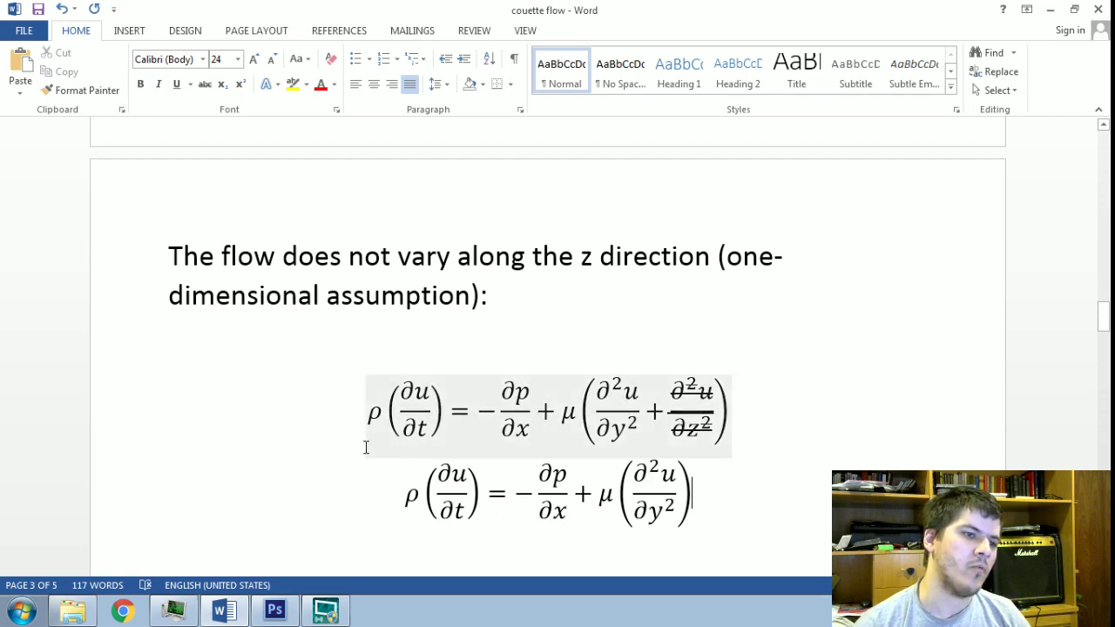
pyautogui.moveTo(359, 418); pyautogui.dragTo(794, 446)
pyautogui.click(801, 428)
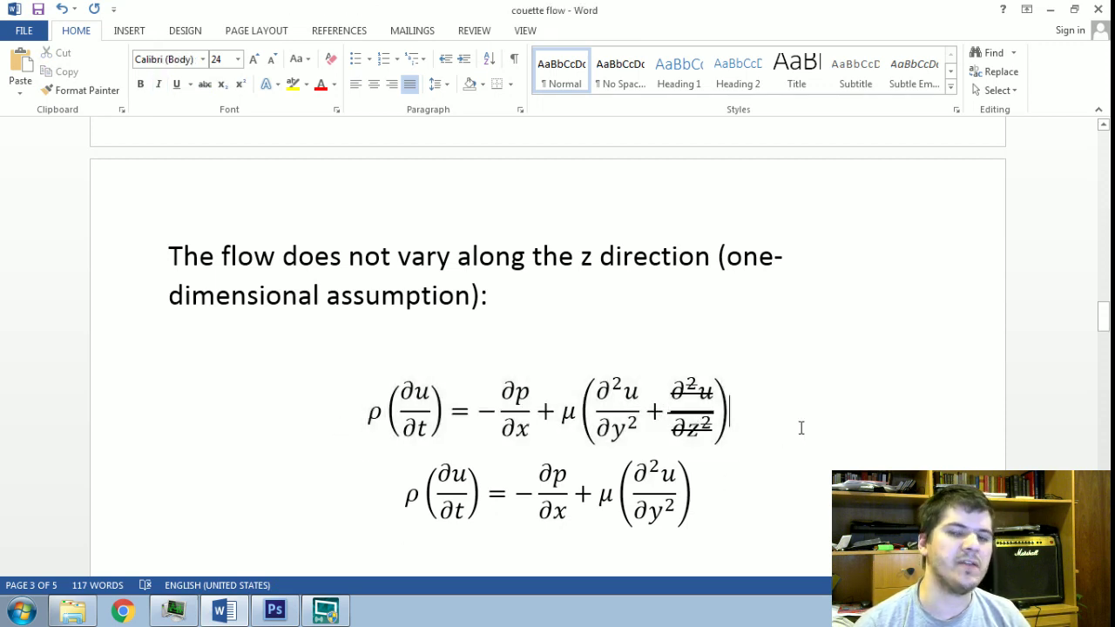